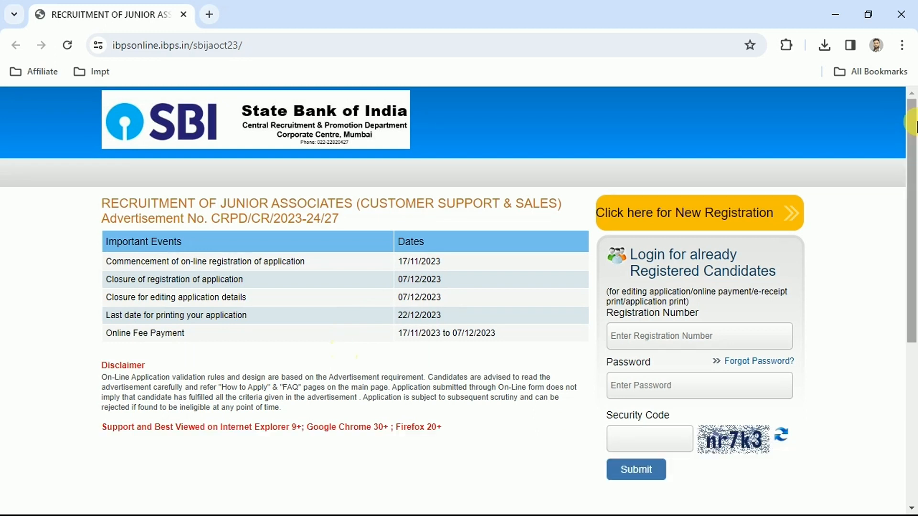
- Start a new candidate registration for the Junior Associates recruitment and proceed to the basic information form
mouse_move(912, 117)
mouse_down()
mouse_move(913, 319)
mouse_move(911, 113)
mouse_up()
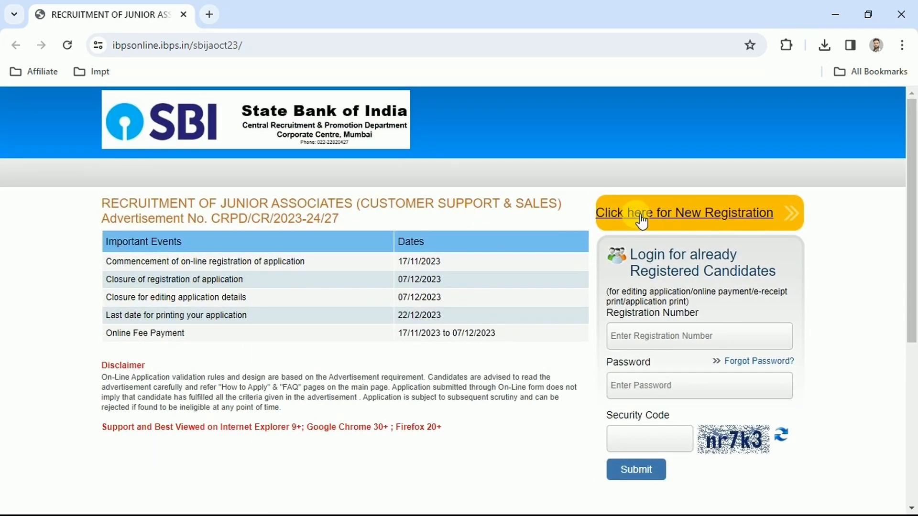
click(683, 220)
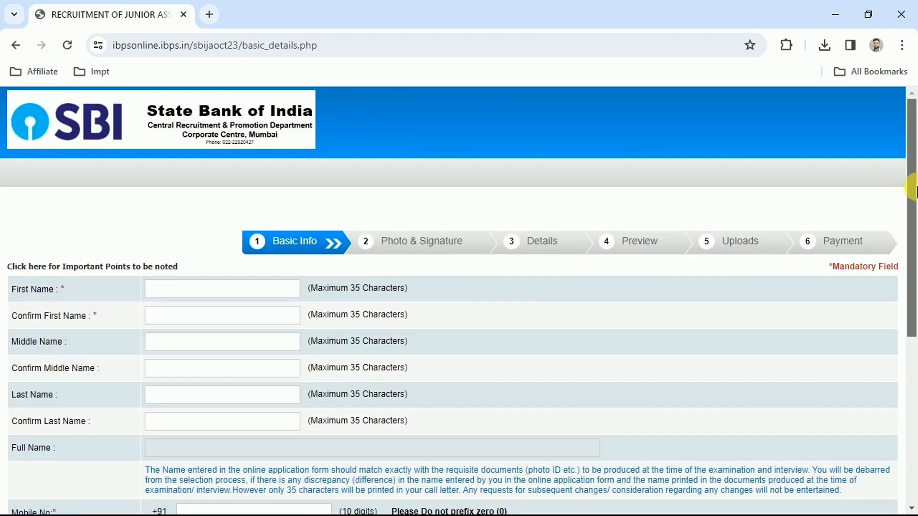
mouse_move(912, 189)
mouse_down()
mouse_move(913, 368)
mouse_move(913, 199)
mouse_up()
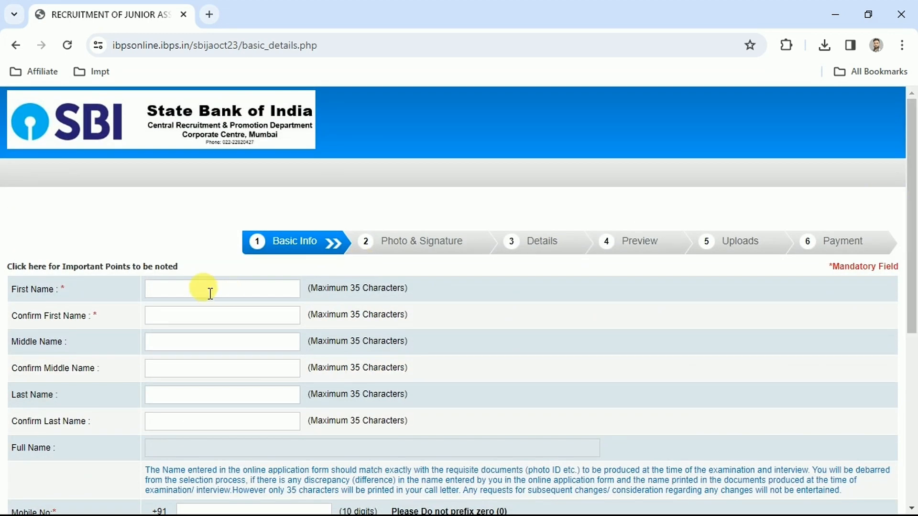
- Review the name fields and the mobile number fields of the basic information form
click(171, 288)
click(173, 312)
click(184, 341)
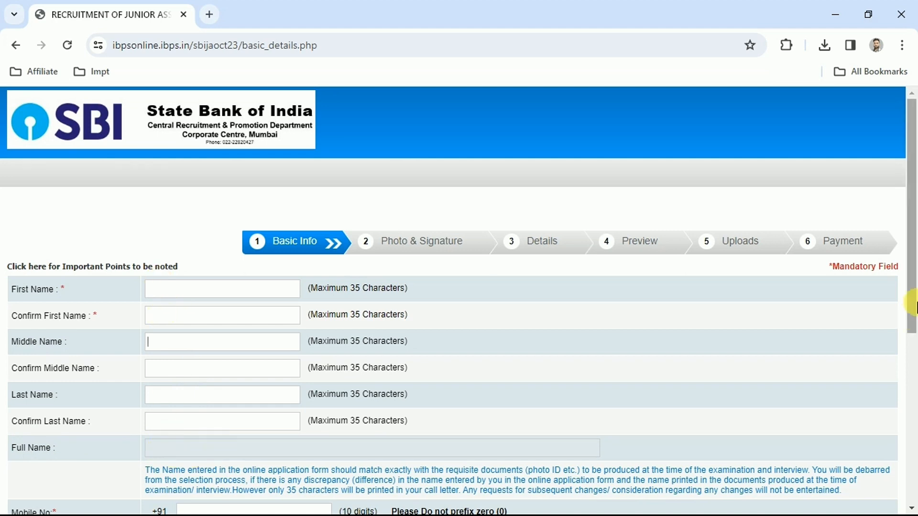
scroll(910, 303, down, 6)
click(205, 204)
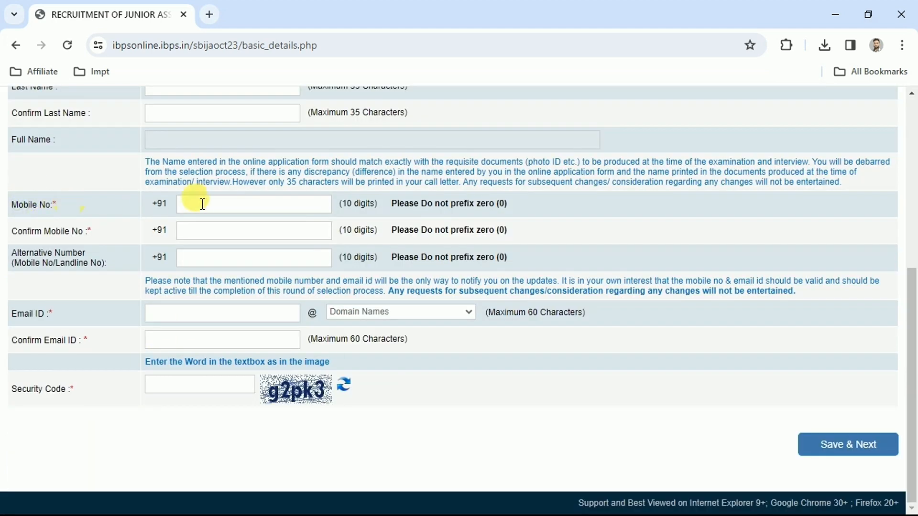
click(230, 234)
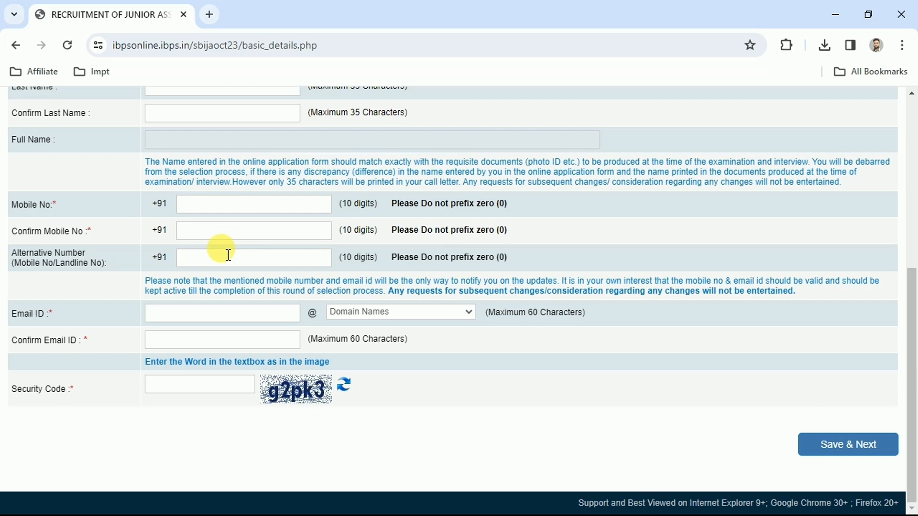
- Enter the candidate's e-mail ID and choose gmail.com as its domain name
click(199, 311)
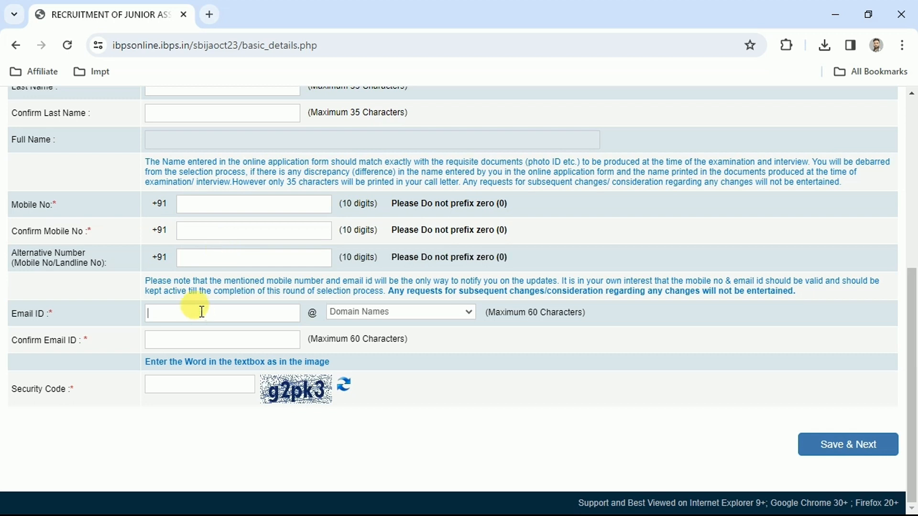
click(360, 317)
click(359, 313)
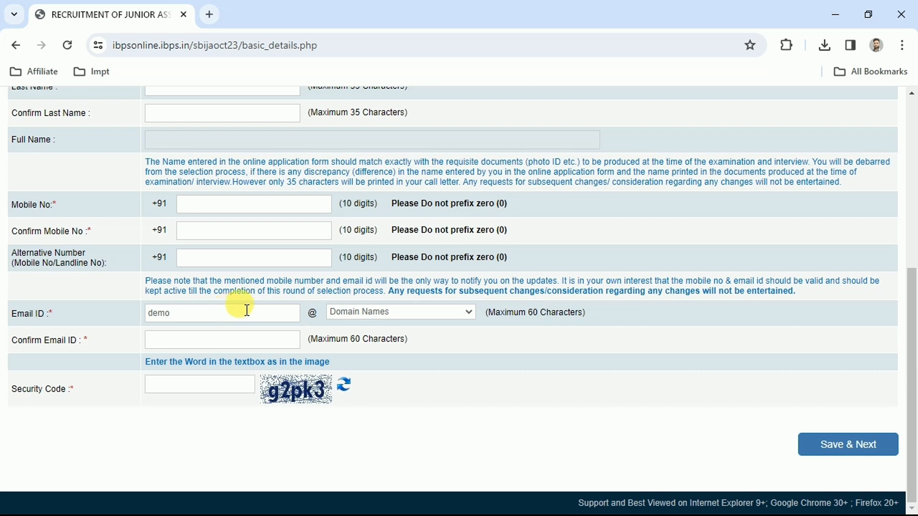
text(3)
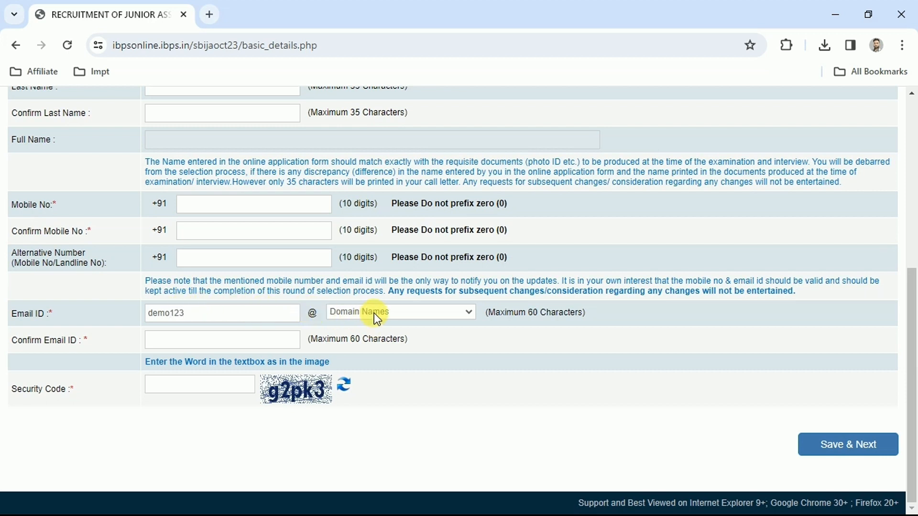
click(377, 316)
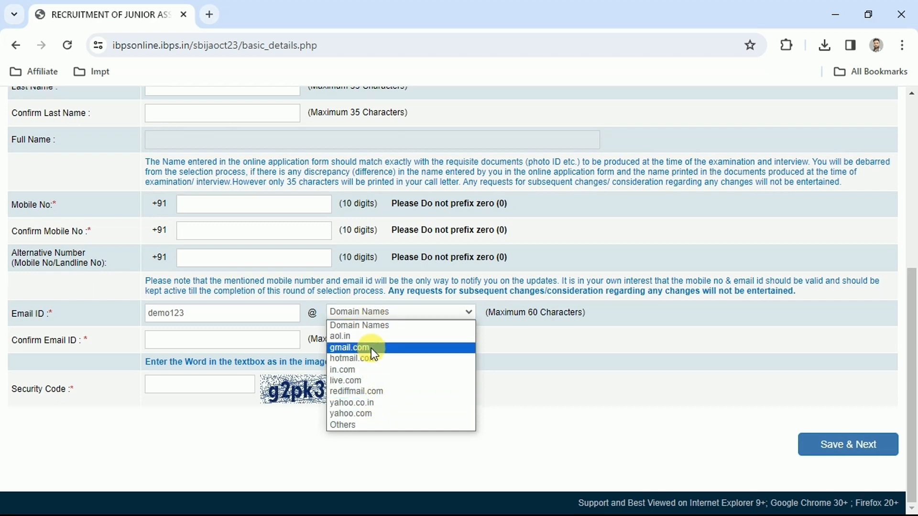
click(349, 347)
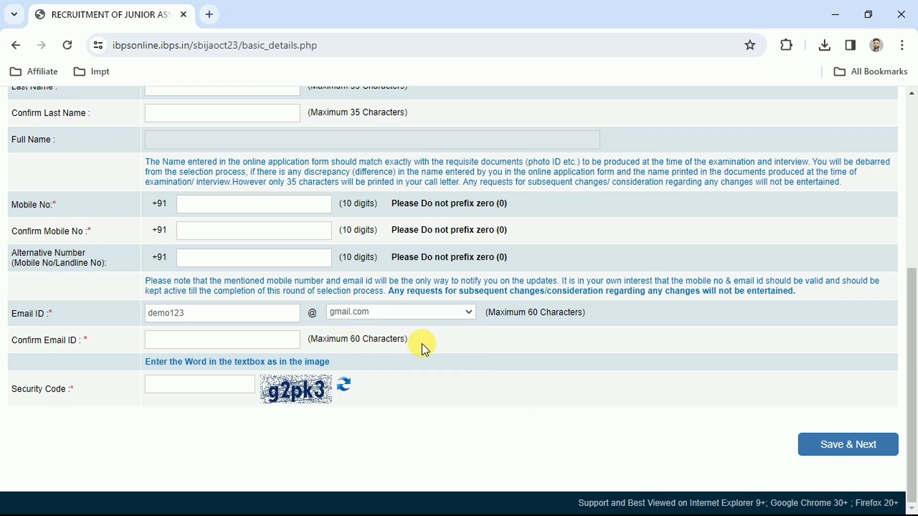
- Repeat the candidate's full e-mail address for confirmation and submit the basic details with the security code
click(169, 336)
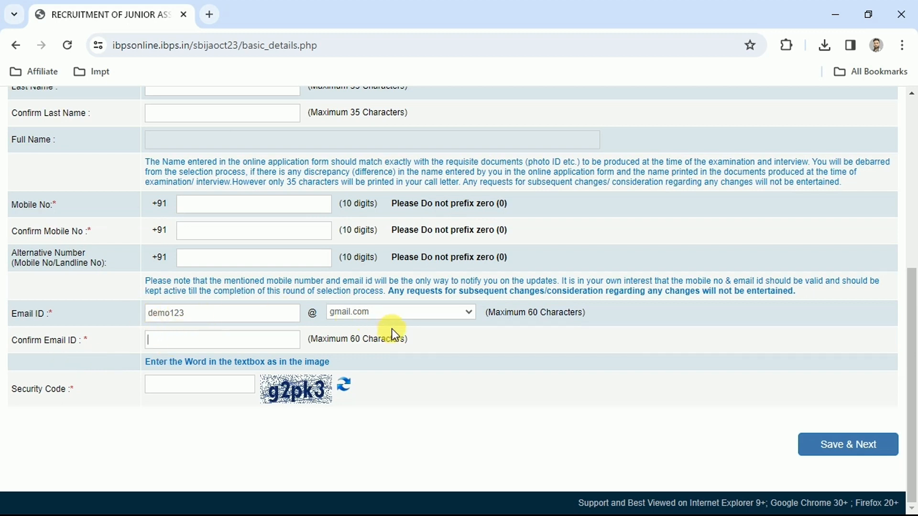
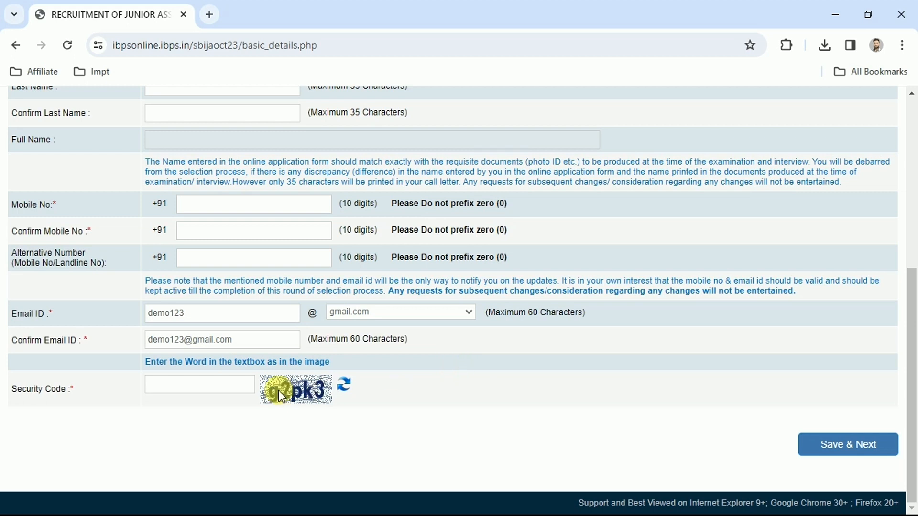
click(182, 382)
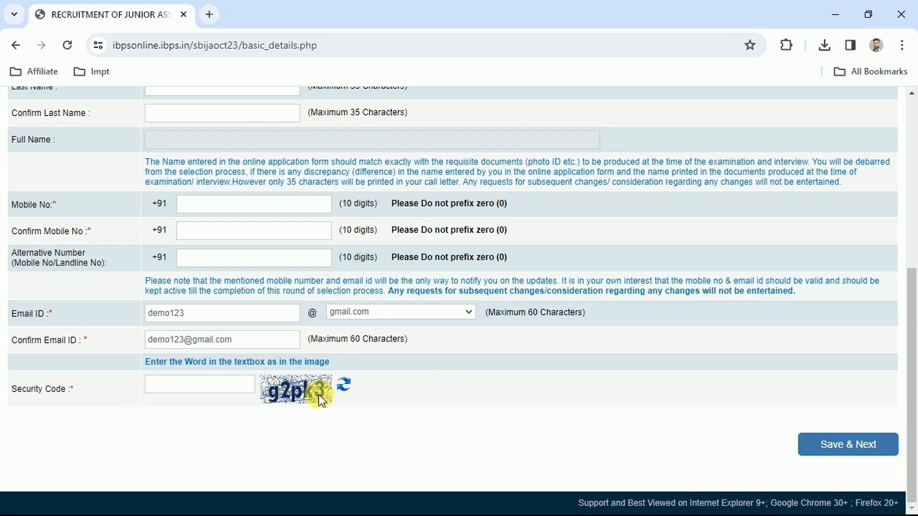
click(848, 449)
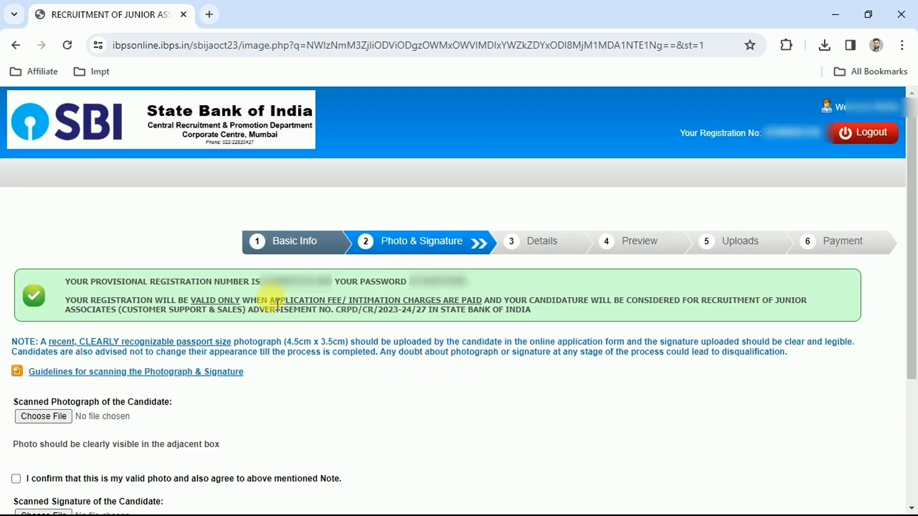
- Note the provisional registration number and password issued for the application
drag(83, 283, 296, 282)
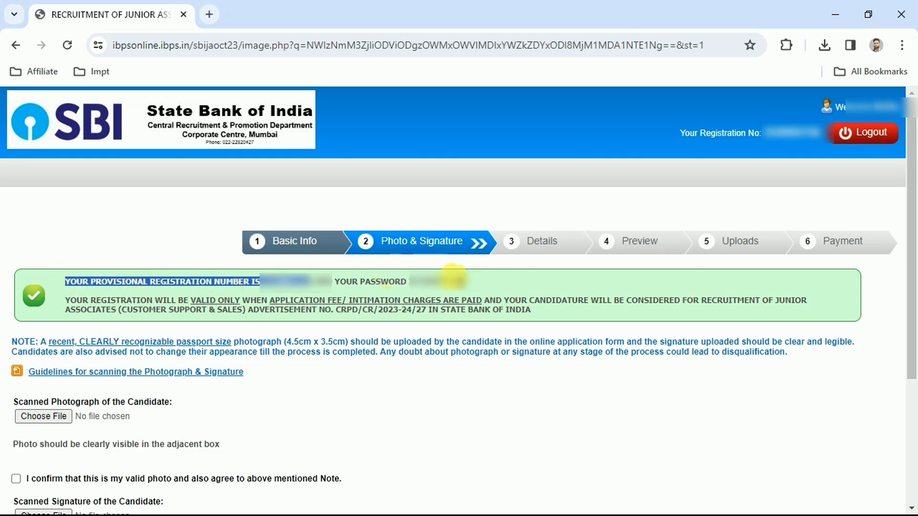
click(421, 274)
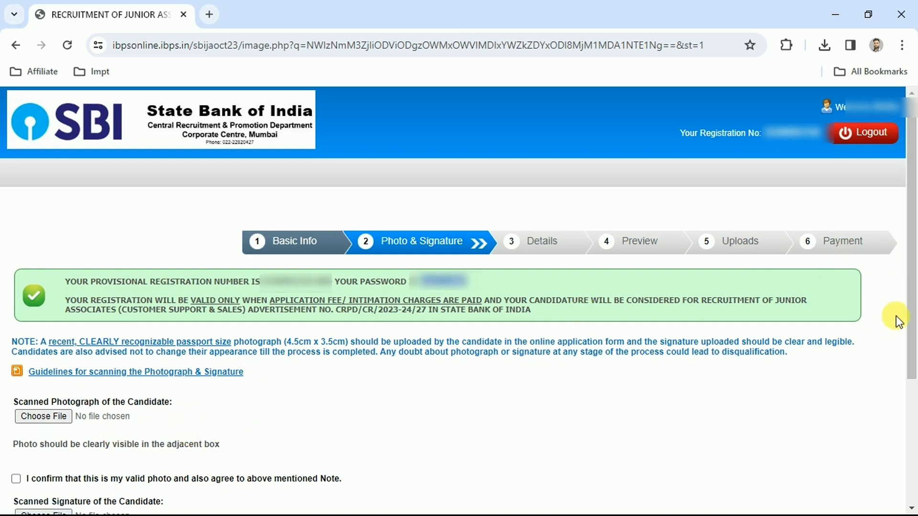
- Open the guidelines for scanning the photograph and signature and examine the photograph's size, background and file size requirements
scroll(107, 196, down, 4)
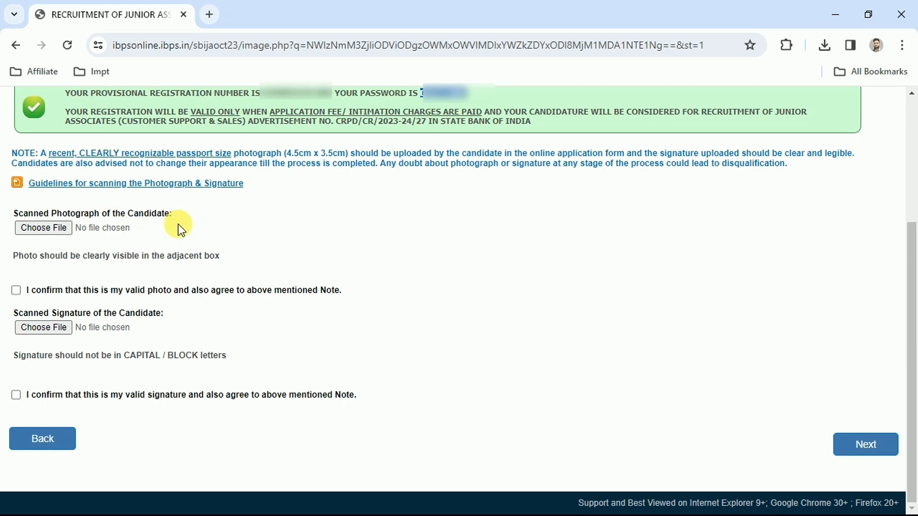
click(53, 186)
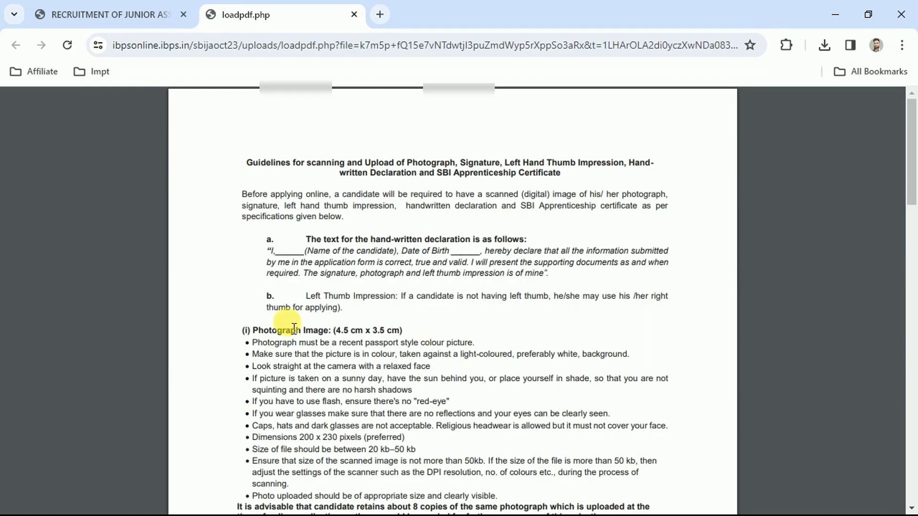
drag(252, 330, 405, 329)
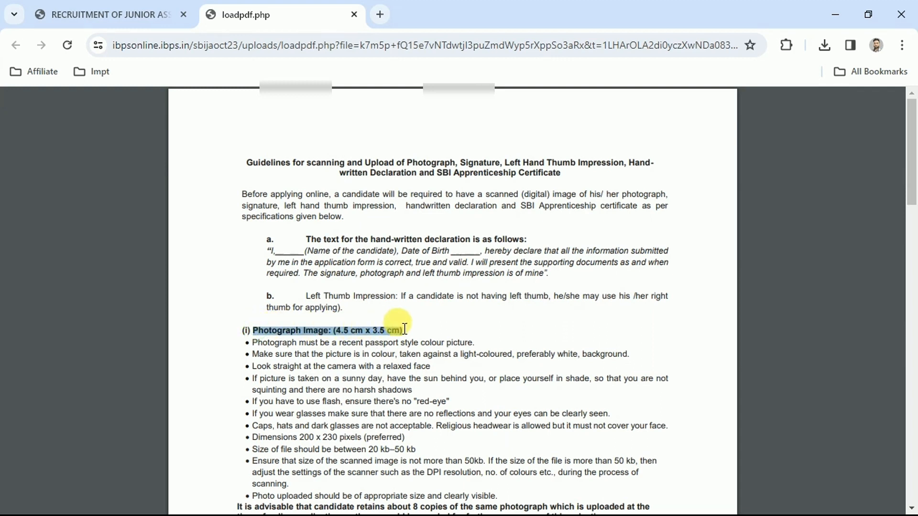
click(353, 330)
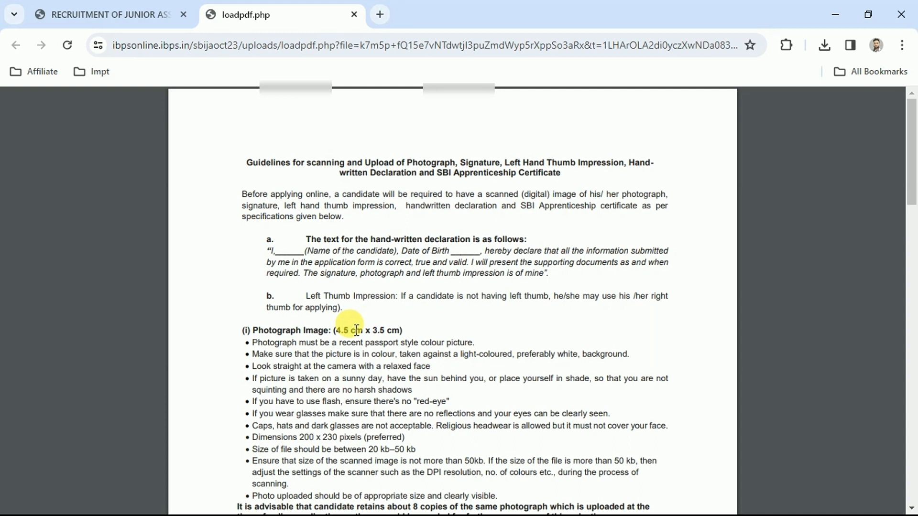
drag(306, 342, 440, 348)
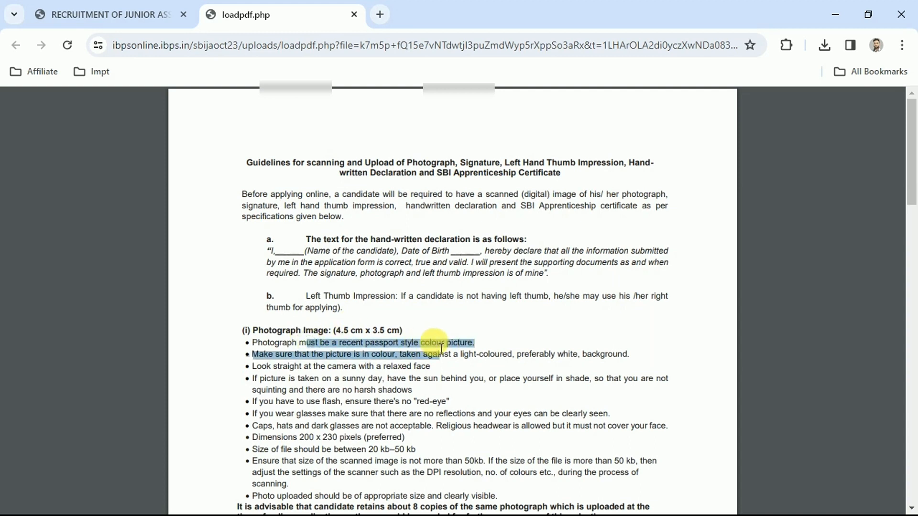
drag(319, 354, 444, 361)
click(308, 377)
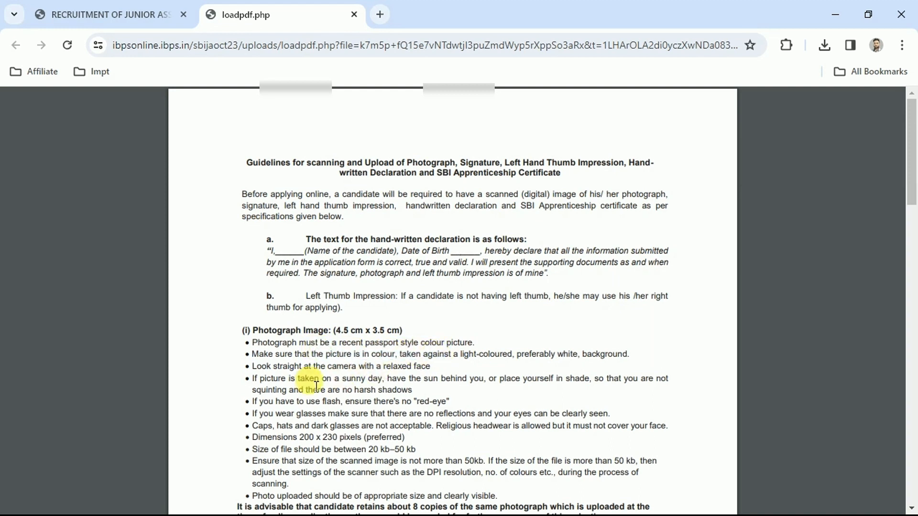
drag(272, 448, 428, 449)
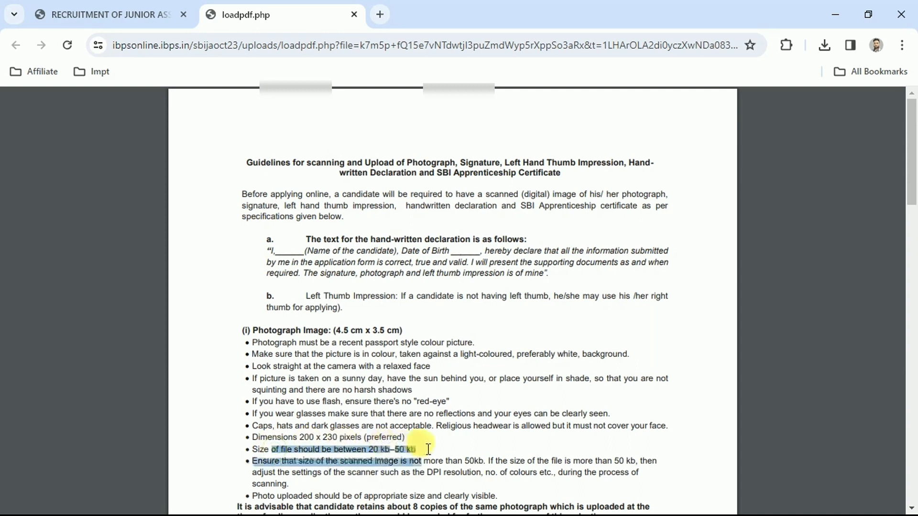
click(358, 428)
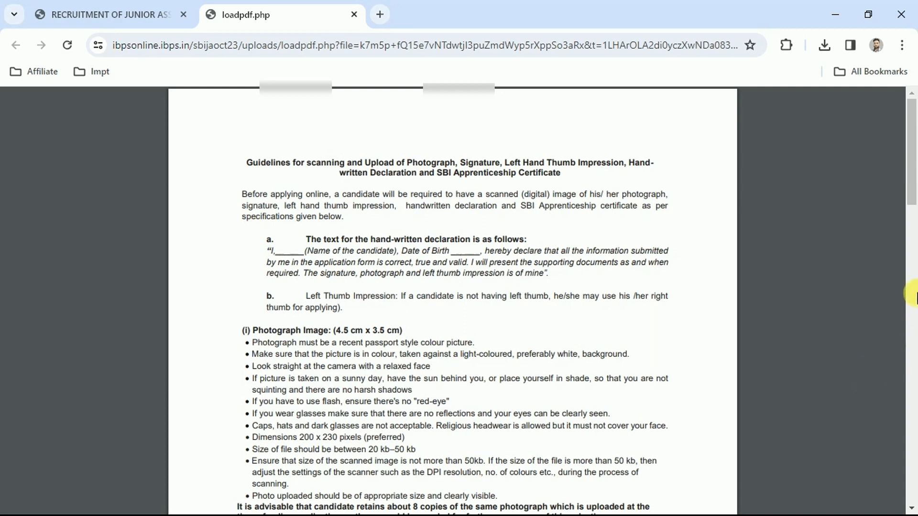
mouse_move(913, 120)
mouse_down()
mouse_move(909, 250)
mouse_move(914, 231)
mouse_up()
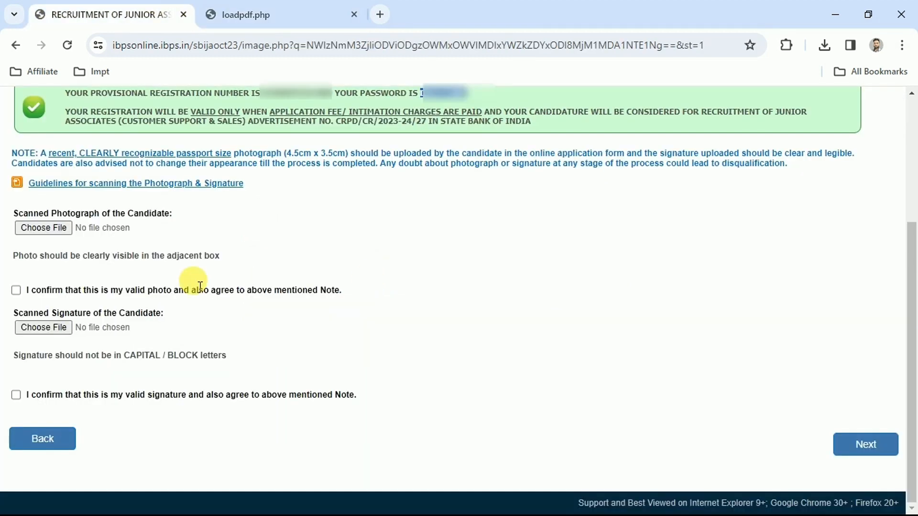
- Upload the candidate's scanned photograph, confirming it as valid, and the scanned signature
click(45, 229)
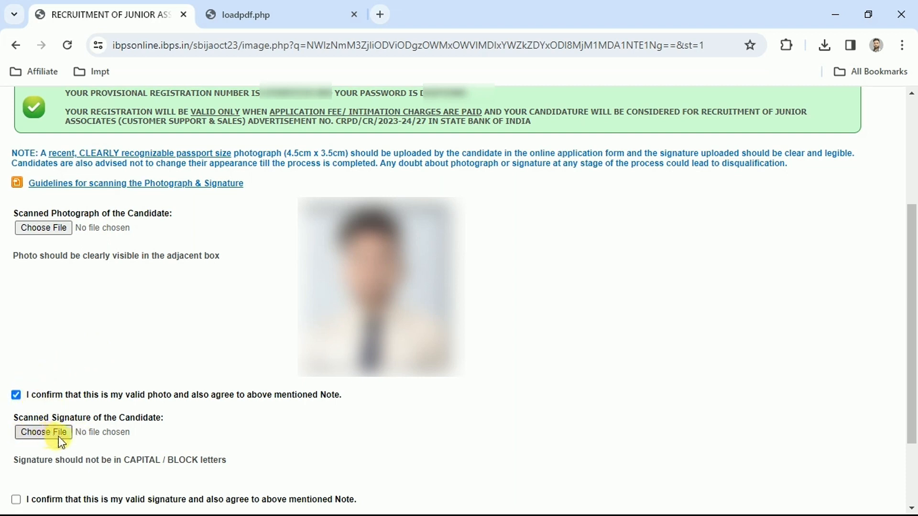
click(42, 434)
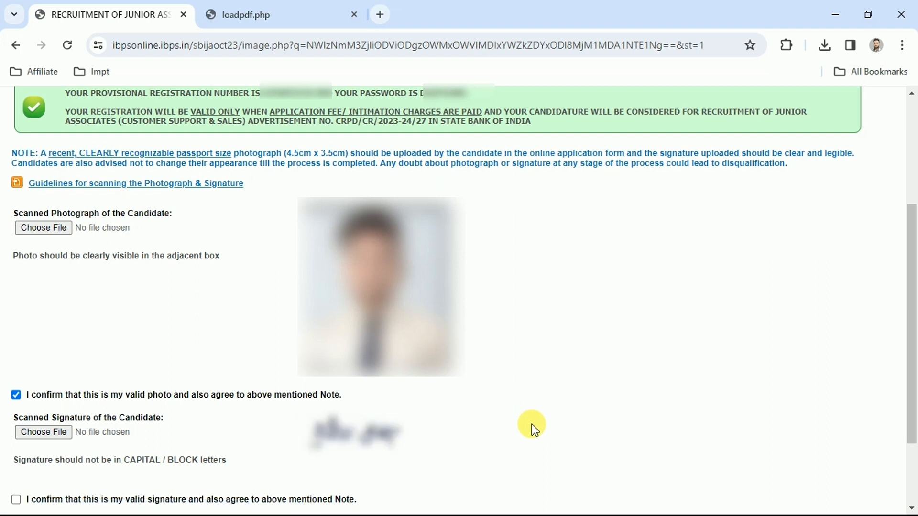
- Confirm the uploaded signature as valid and continue to the application details
drag(913, 307, 914, 467)
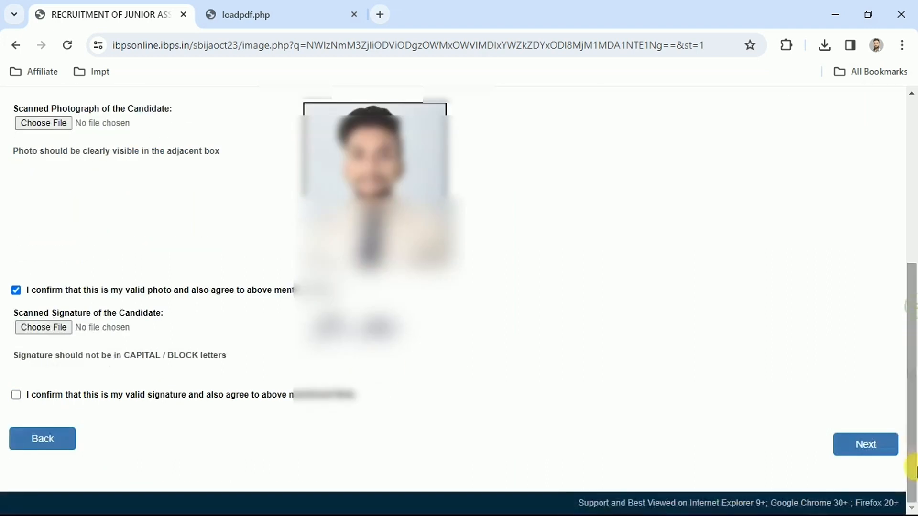
click(16, 395)
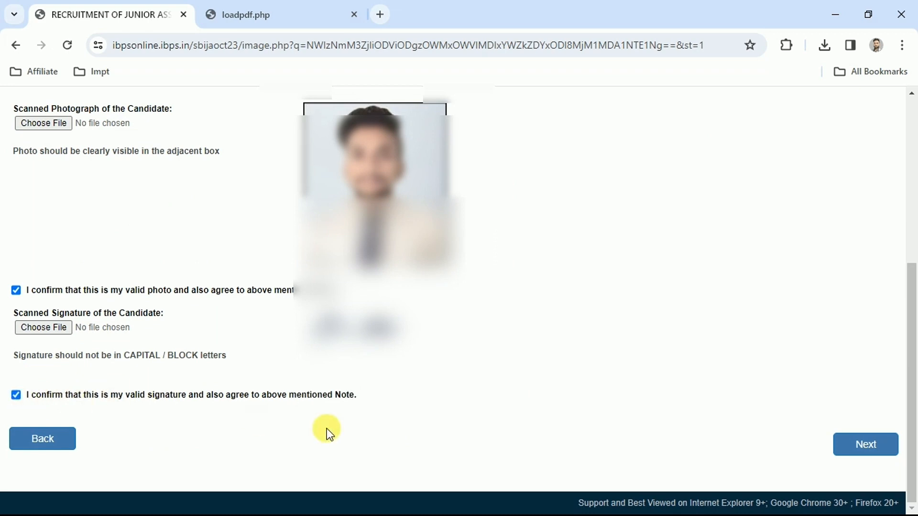
click(865, 444)
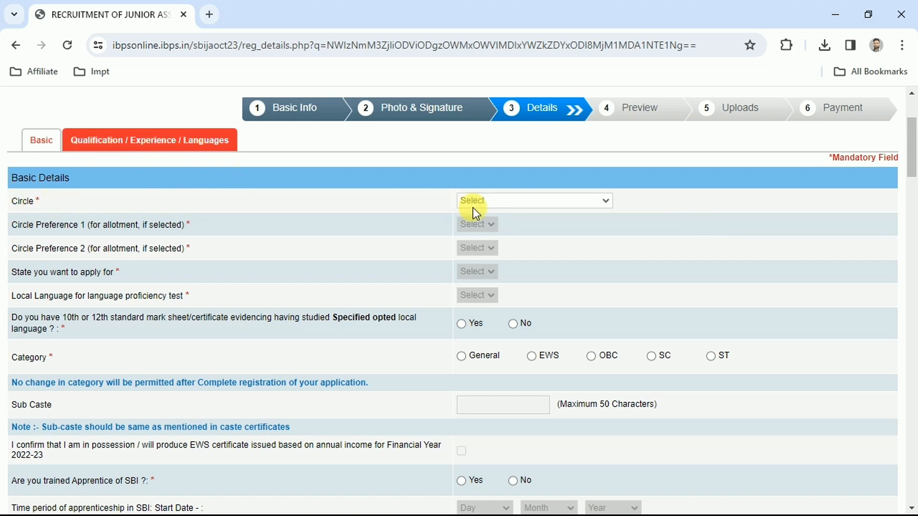
- Set the circle to LUCKNOW/ NEW DELHI, with Lucknow as circle preference 1 and New Delhi as circle preference 2
click(505, 202)
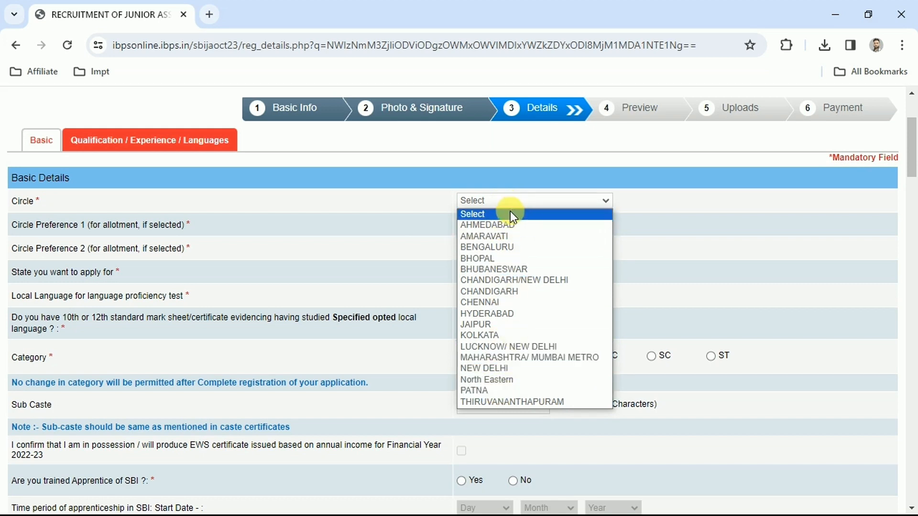
click(507, 346)
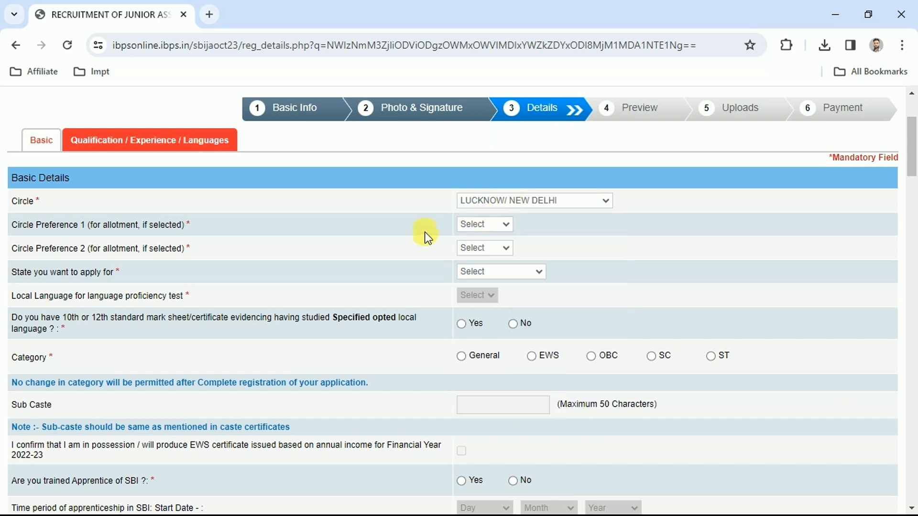
click(11, 224)
click(25, 252)
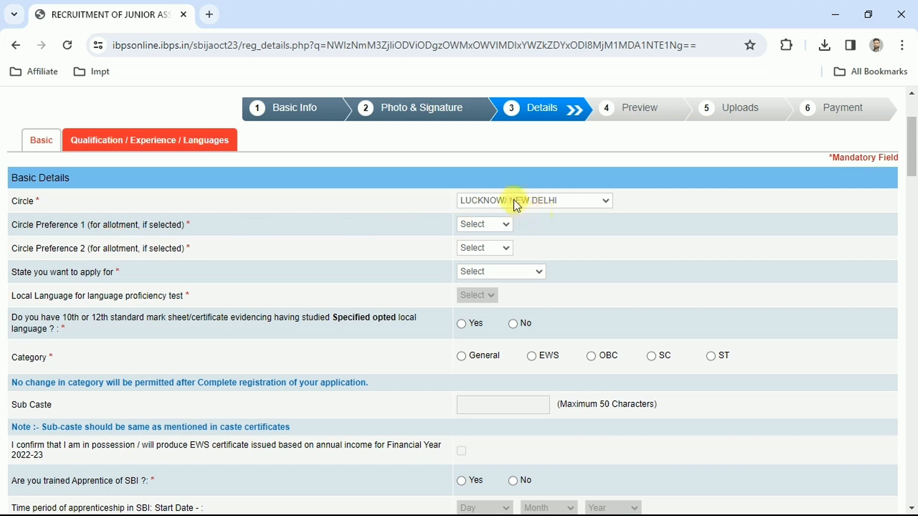
click(489, 226)
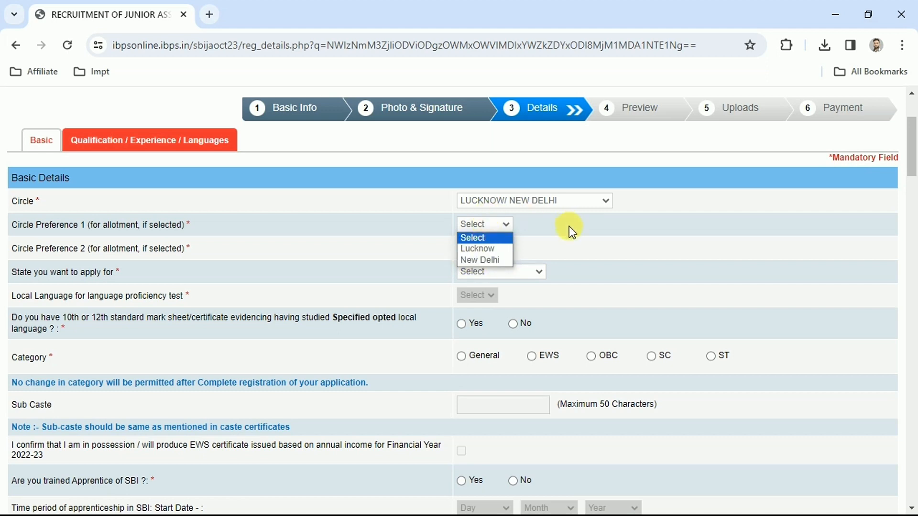
click(466, 248)
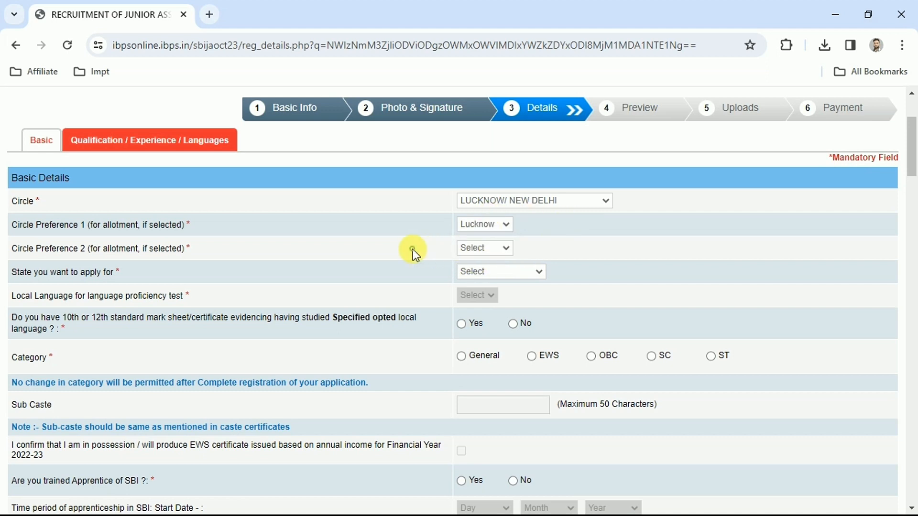
click(498, 250)
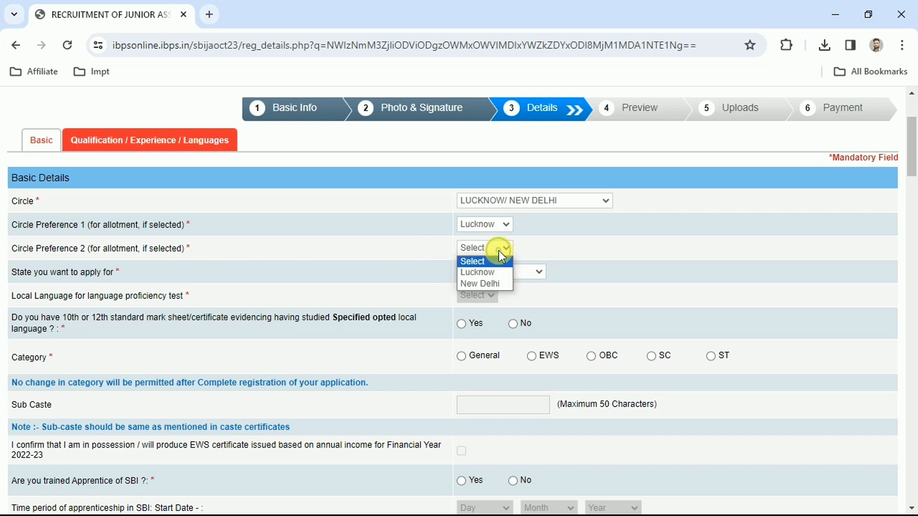
click(494, 286)
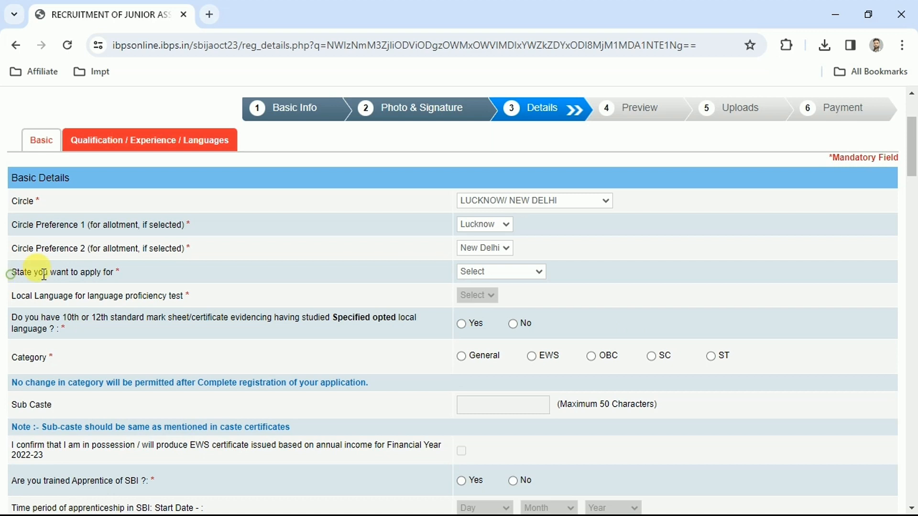
- Apply for UTTAR PRADESH with Hindi as the local language, and answer Yes to having the 10th or 12th certificate for it
click(508, 277)
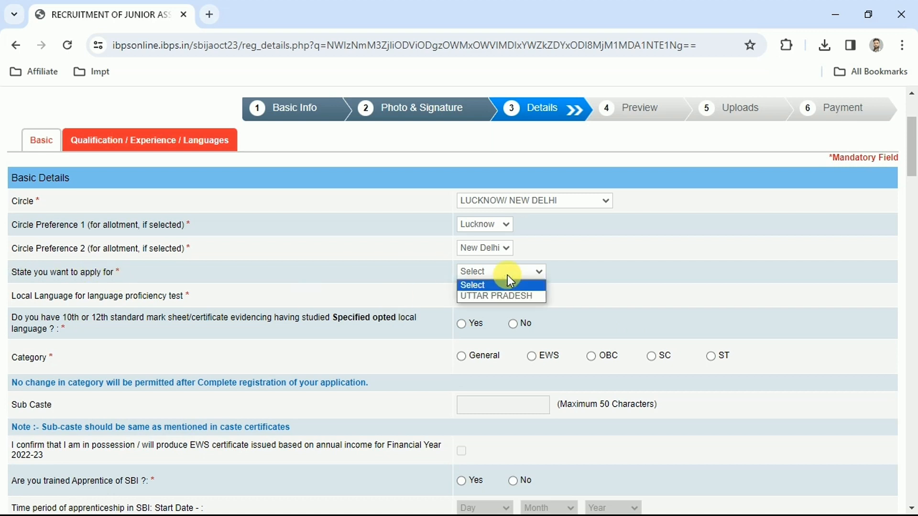
click(495, 297)
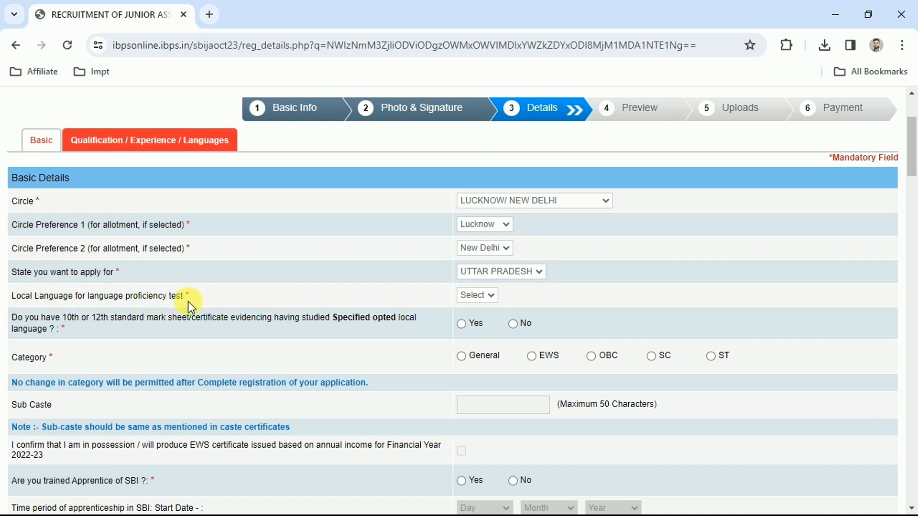
click(481, 296)
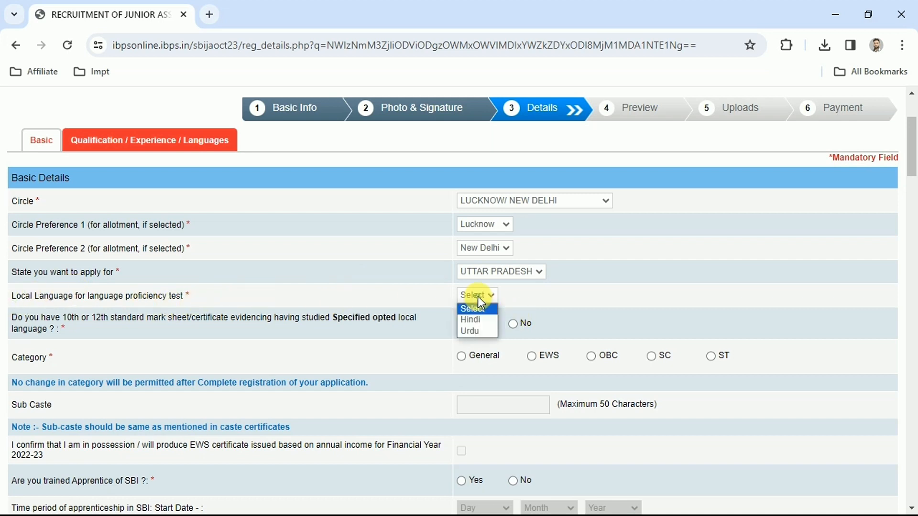
click(476, 321)
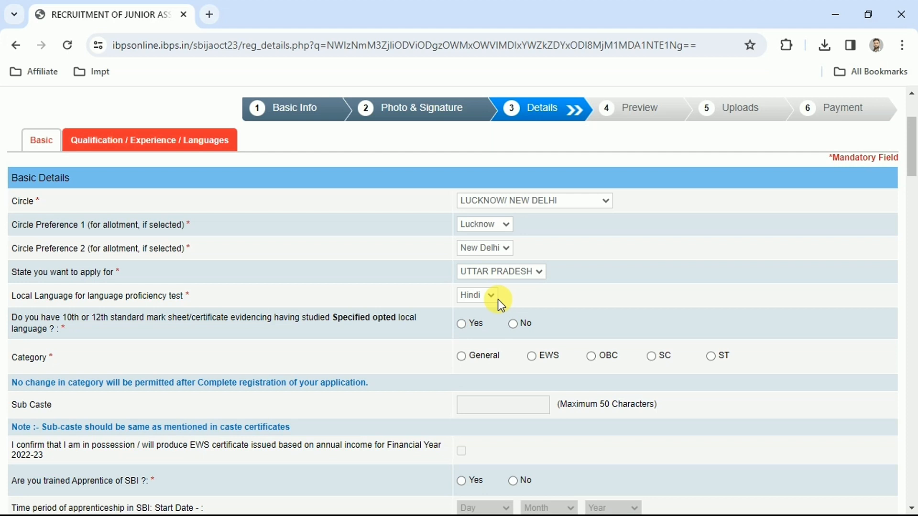
click(462, 324)
- Set the category to SC and answer No to being a trained apprentice of SBI
click(651, 356)
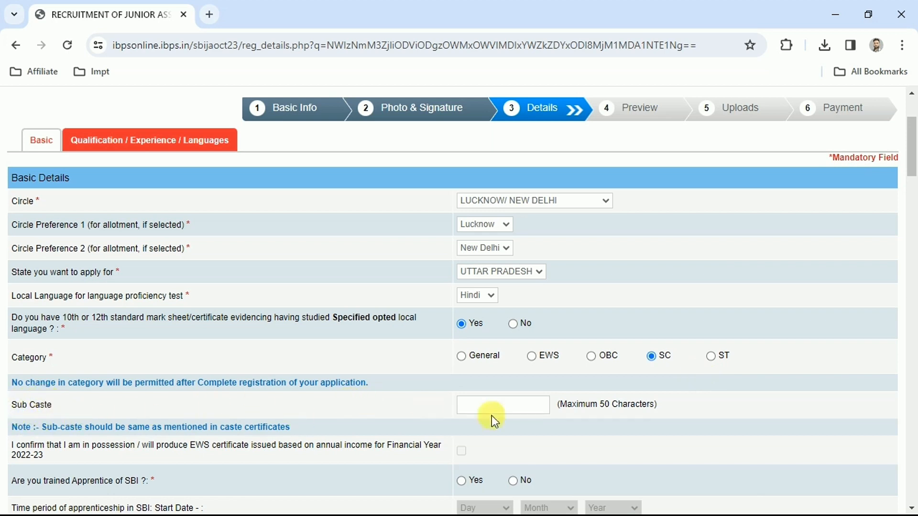
click(508, 410)
click(512, 480)
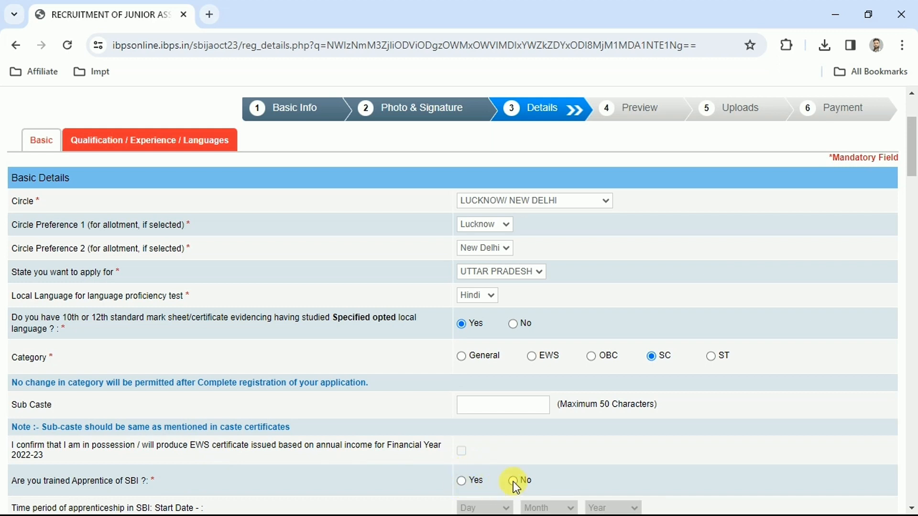
- Answer No to the benchmark disability of 40% and above and to the under-40% disability with difficulty in writing
scroll(512, 480, down, 8)
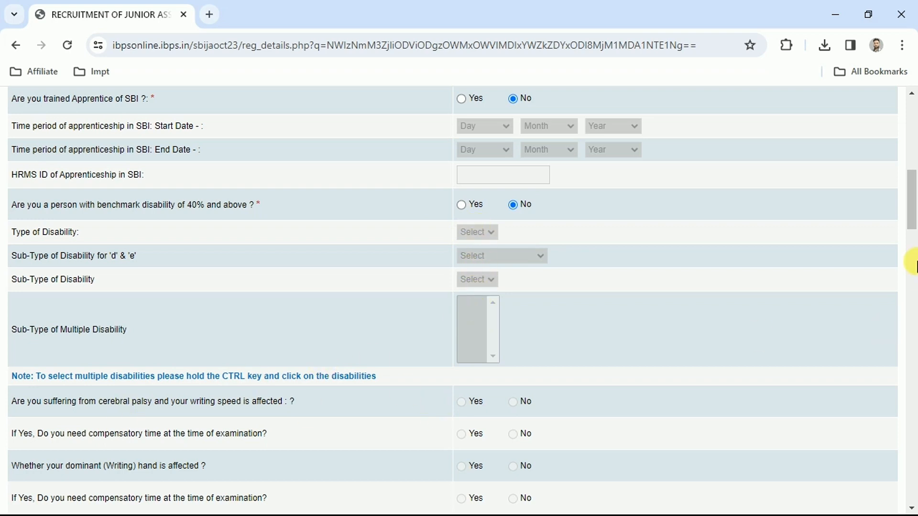
scroll(911, 260, down, 4)
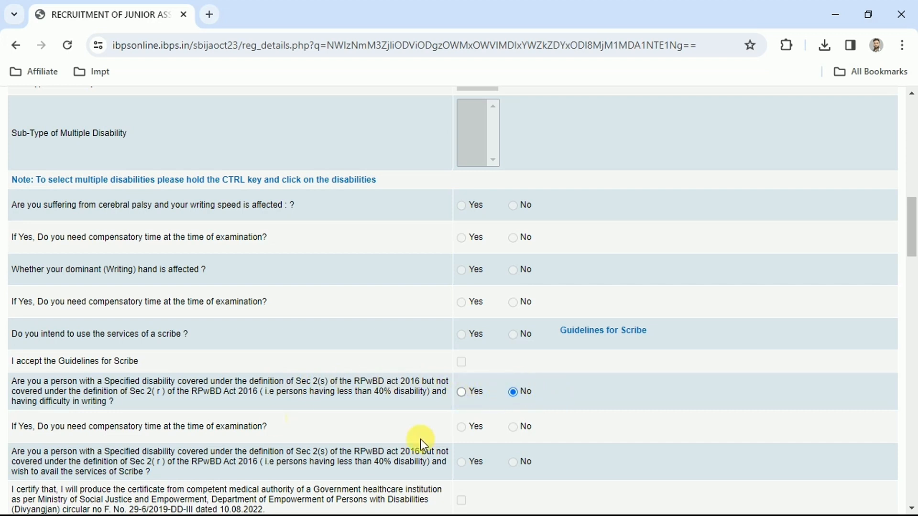
click(511, 392)
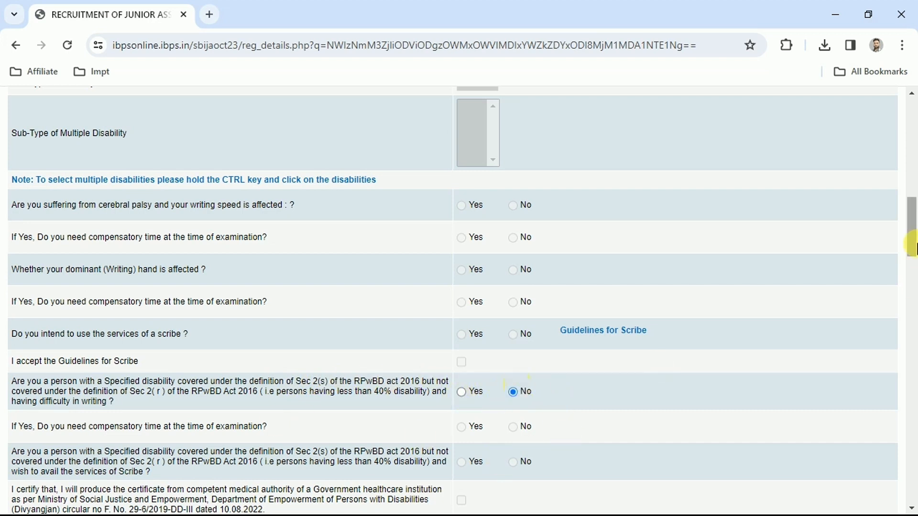
- Answer No to religious minority community, widow/divorced women relaxation, Ex-Serviceman and Disabled Ex-Serviceman
drag(911, 221, 913, 265)
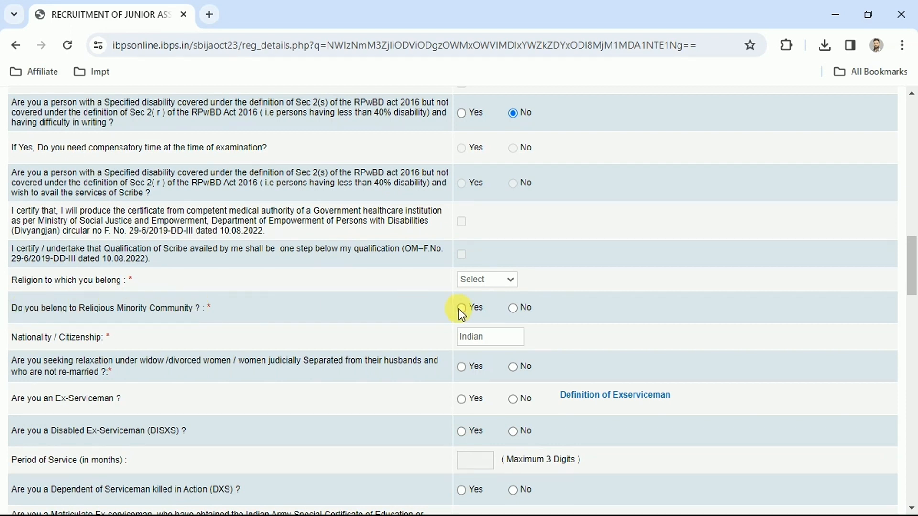
click(522, 309)
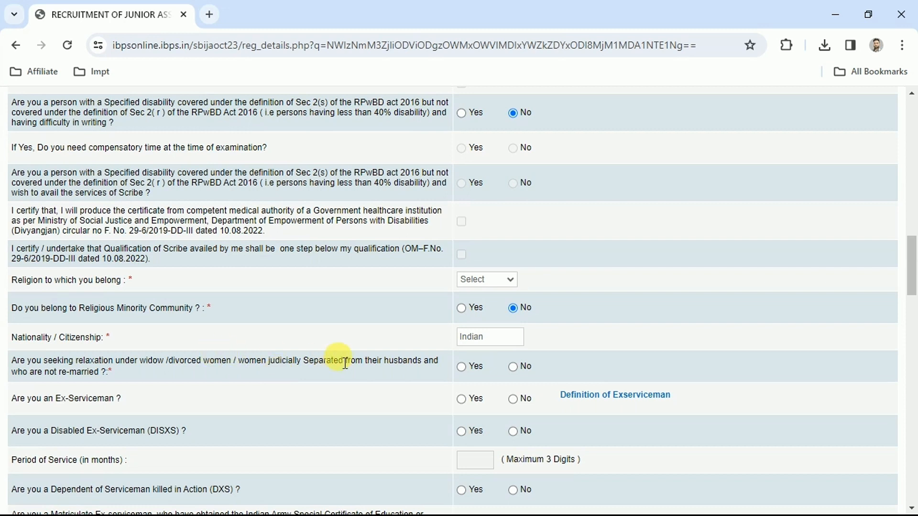
click(512, 367)
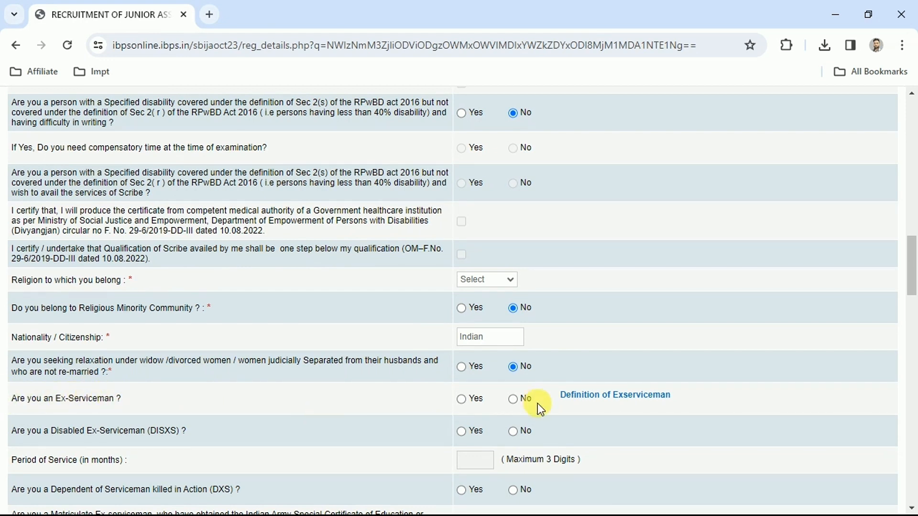
click(514, 402)
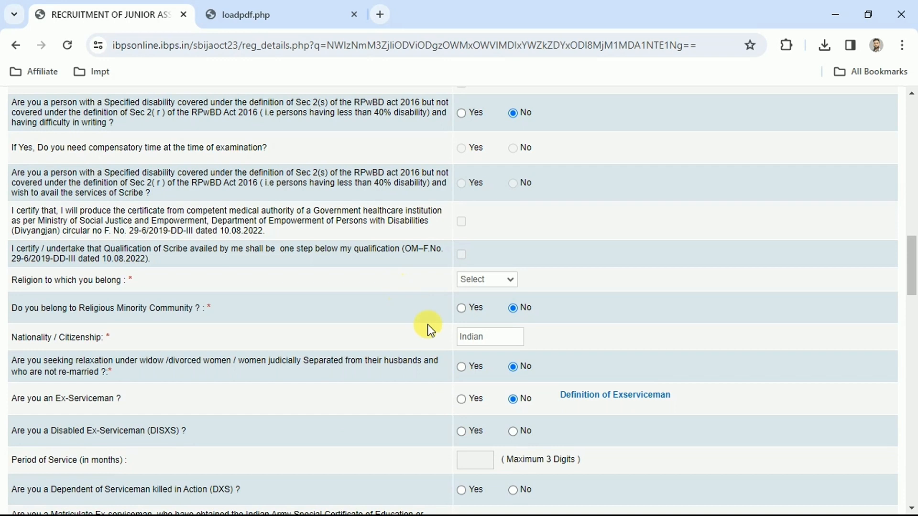
click(513, 431)
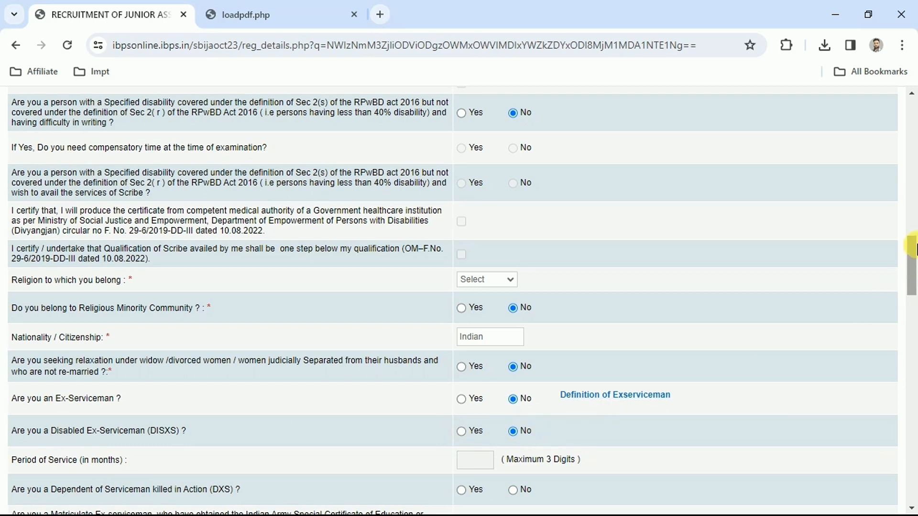
- Answer No to current and earlier SBI clerical employment, loan or credit card default record, and adverse character report
drag(914, 247, 914, 294)
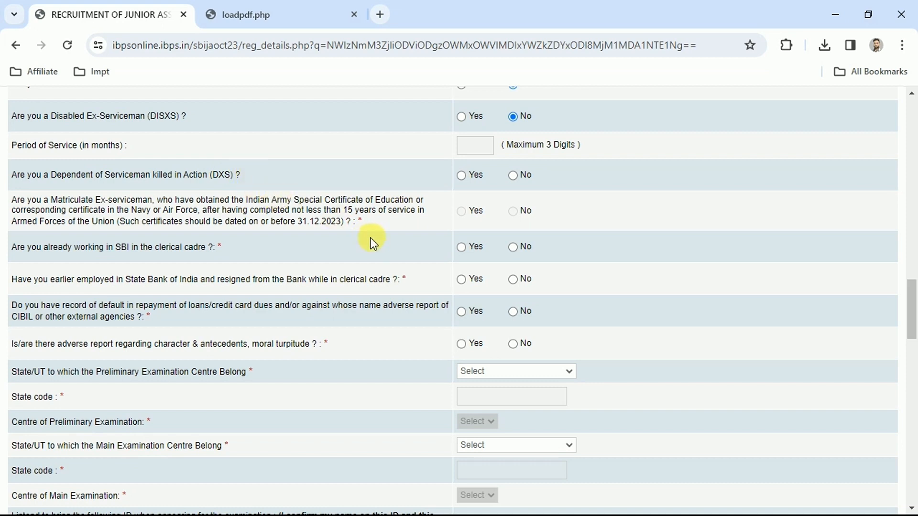
click(232, 172)
click(219, 249)
click(507, 246)
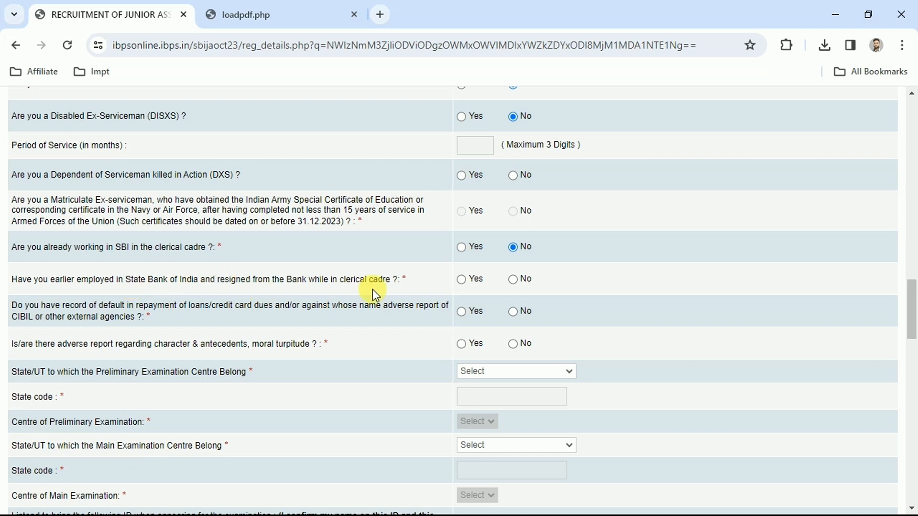
click(513, 281)
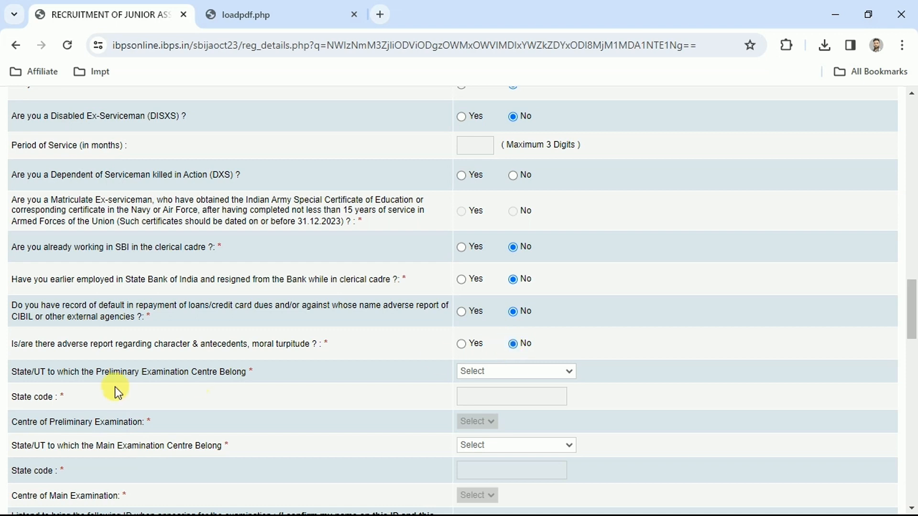
- Set the preliminary examination state to Uttar Pradesh and its centre to Prayagraj(Allahabad)
click(13, 374)
click(541, 371)
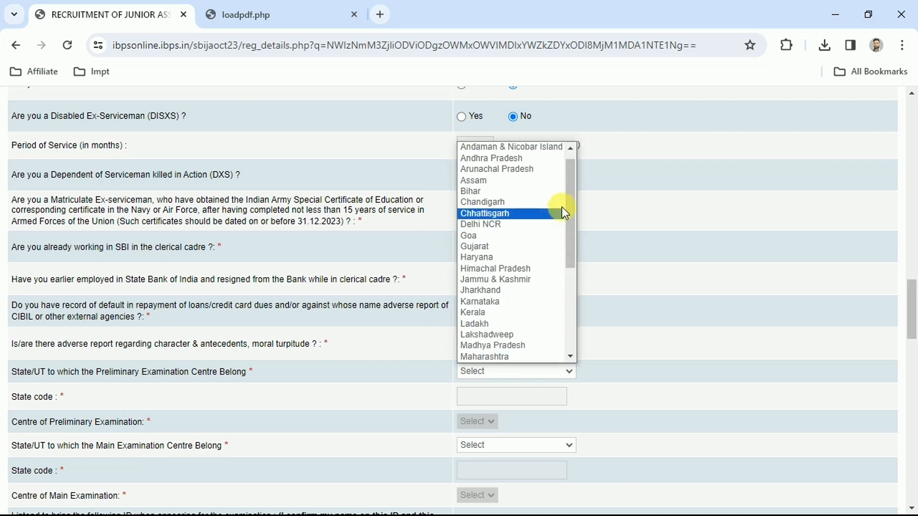
drag(567, 197, 575, 317)
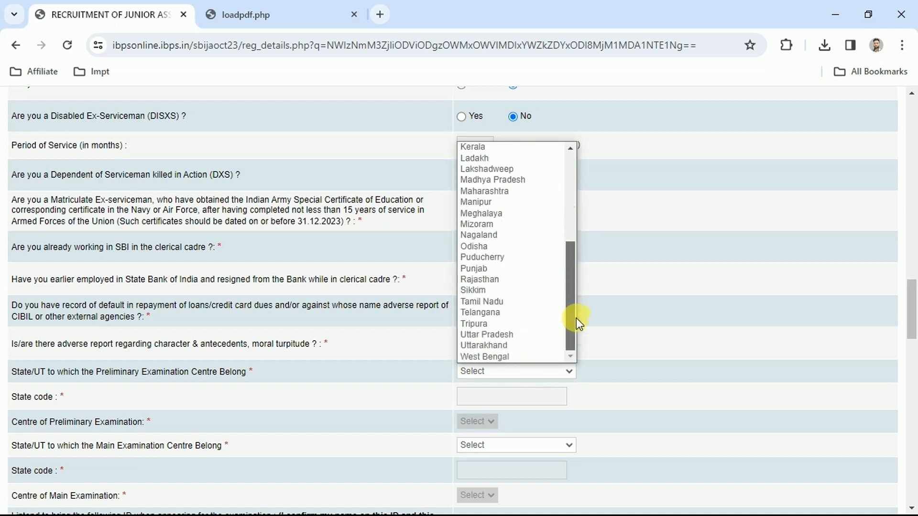
click(496, 333)
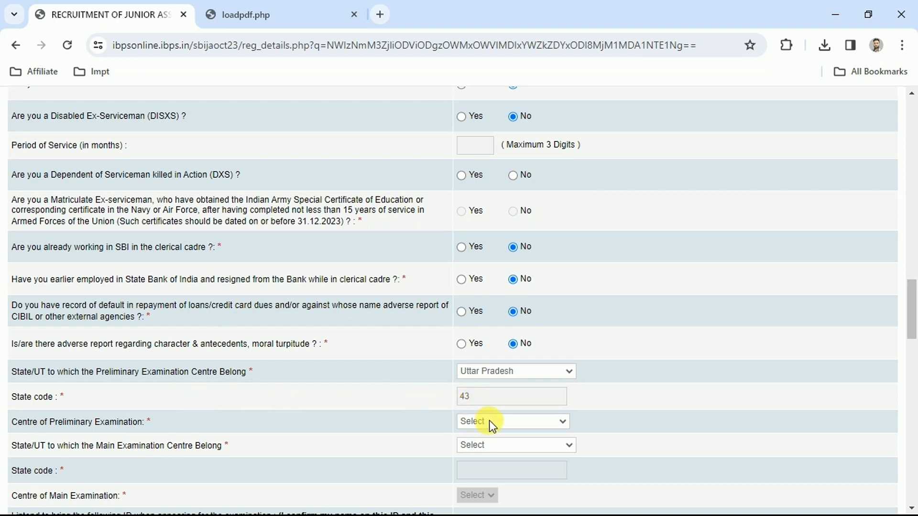
click(516, 420)
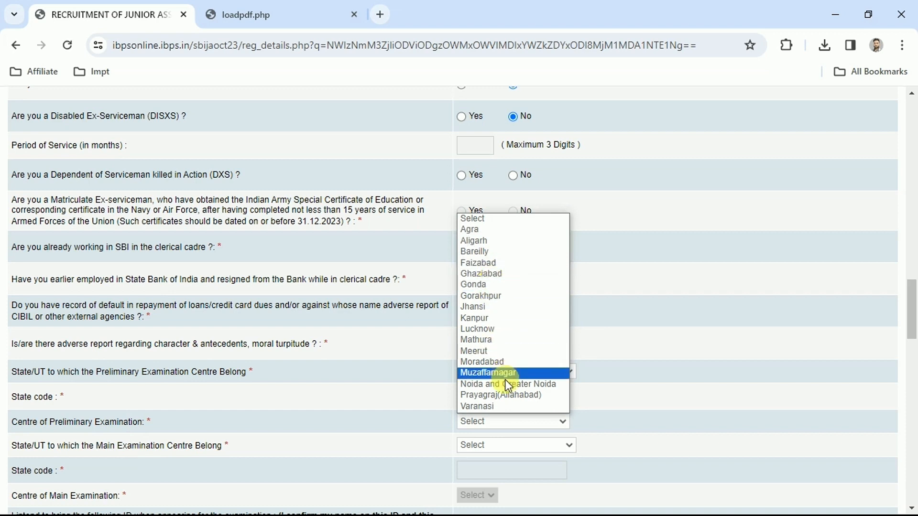
click(500, 394)
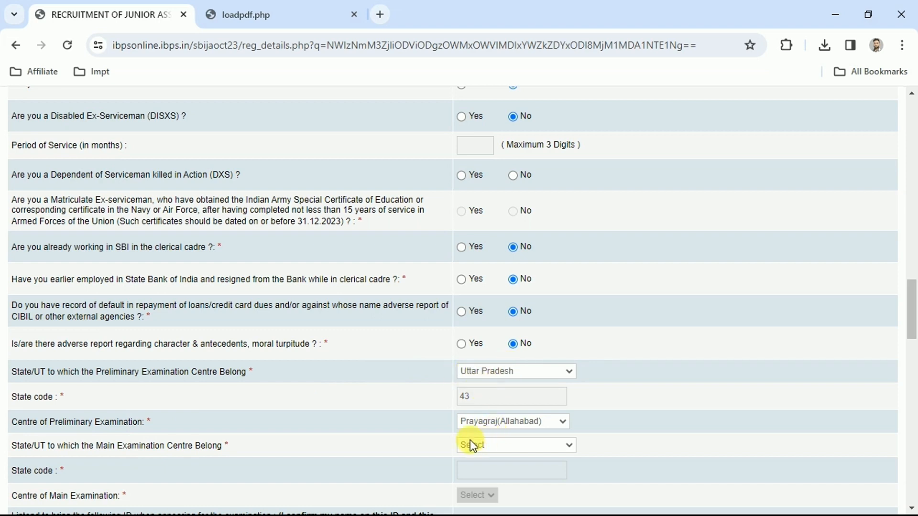
- Set the main examination state to Uttar Pradesh and its centre to Prayagraj(Allahabad)
click(486, 452)
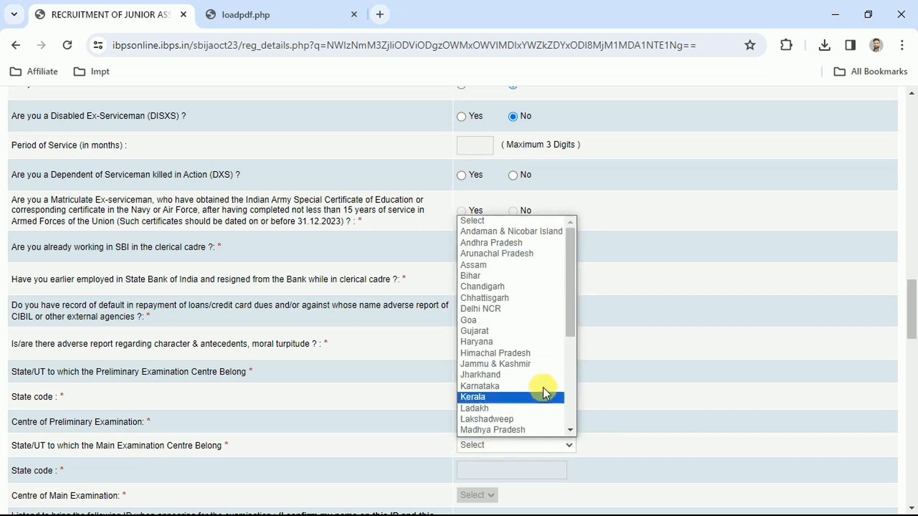
drag(572, 285, 568, 391)
click(501, 409)
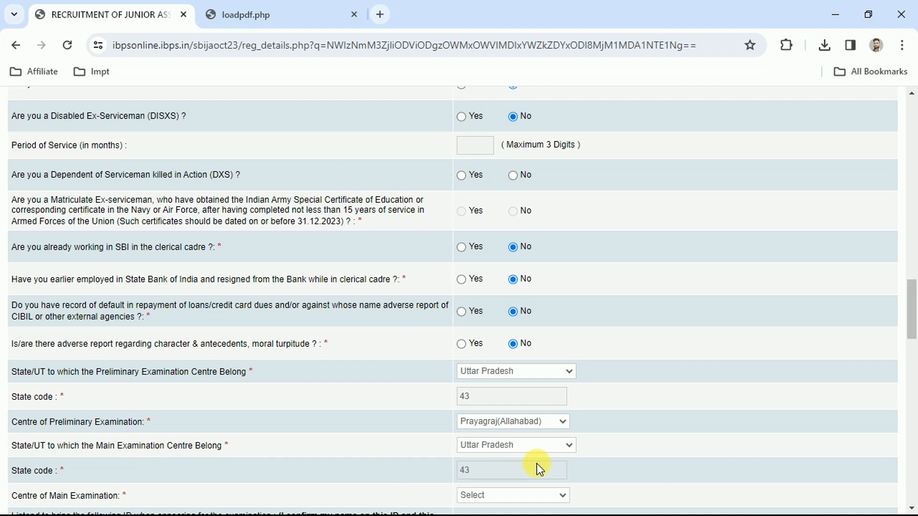
click(520, 497)
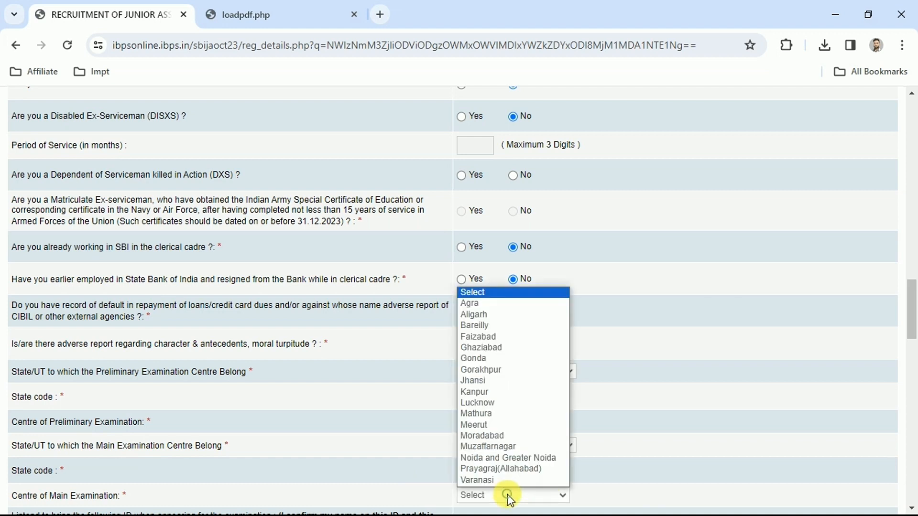
click(498, 469)
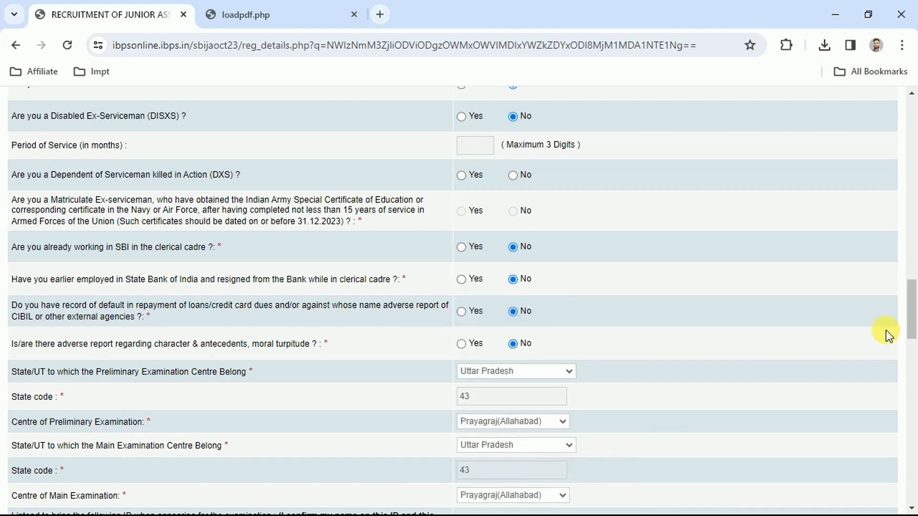
- Confirm that the name on the ID matches the application and choose Aadhar Card as the ID proof
drag(911, 301, 911, 353)
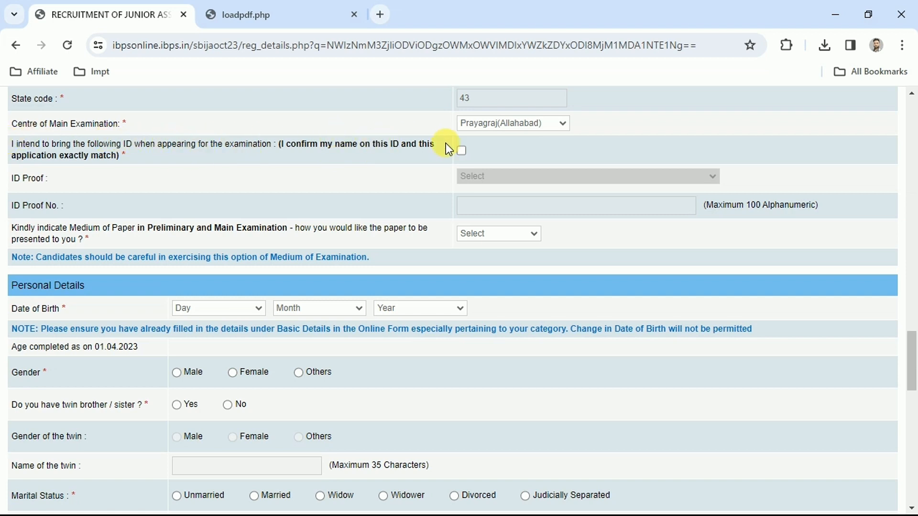
click(462, 151)
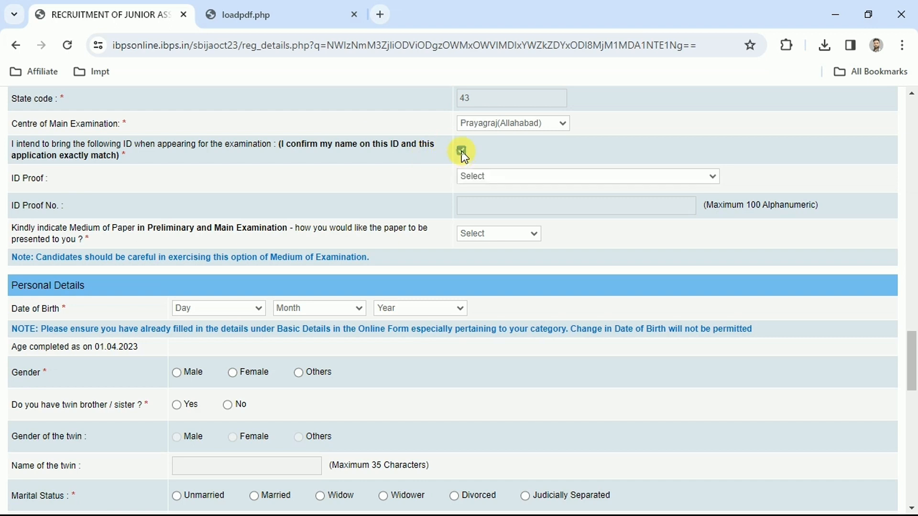
click(488, 177)
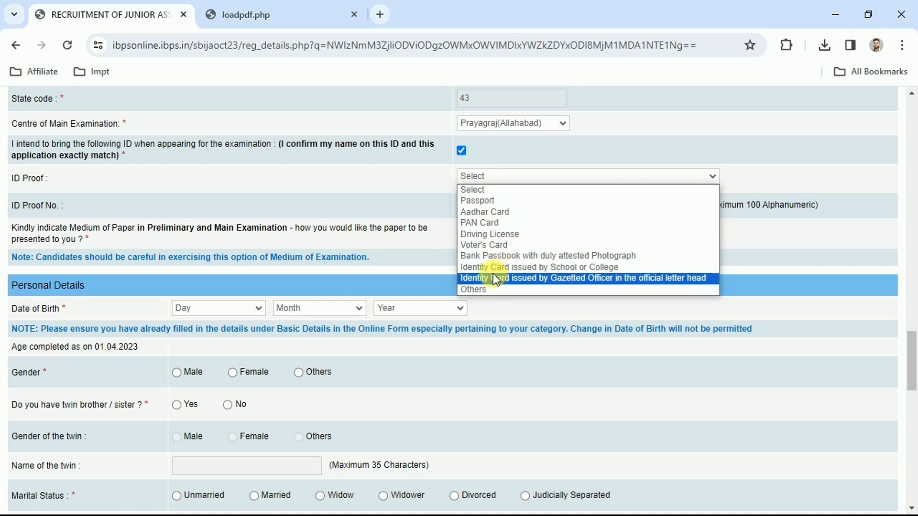
click(486, 212)
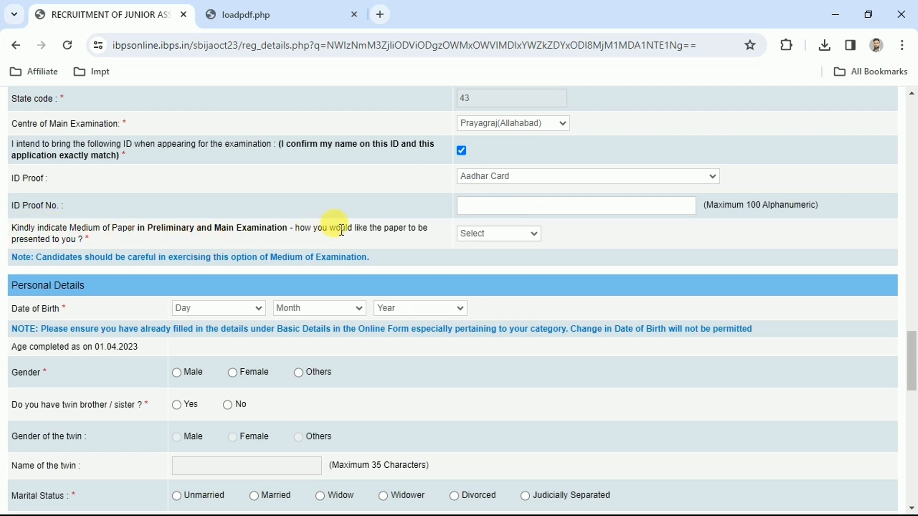
- Set the medium of the preliminary and main examination papers to English and Hindi
click(503, 237)
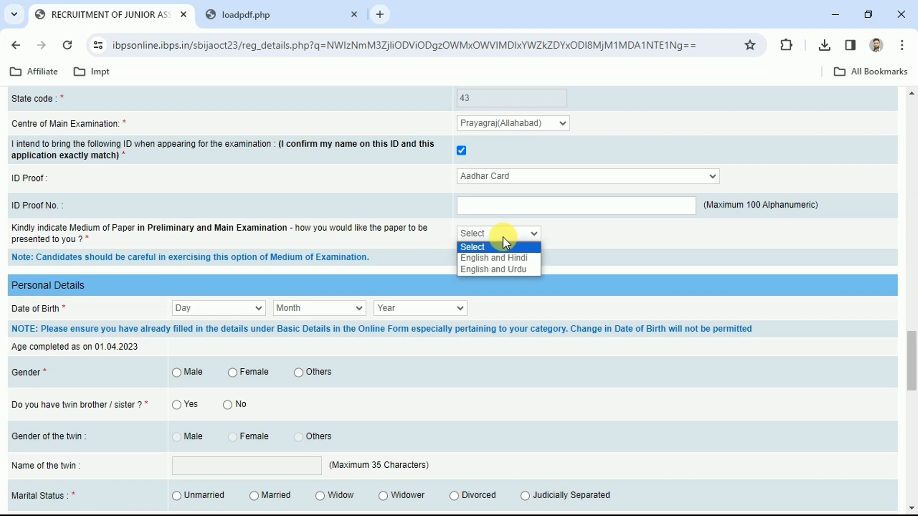
click(484, 260)
- Set the gender to Male, answer No to having a twin, and set the marital status to Unmarried
scroll(528, 262, down, 3)
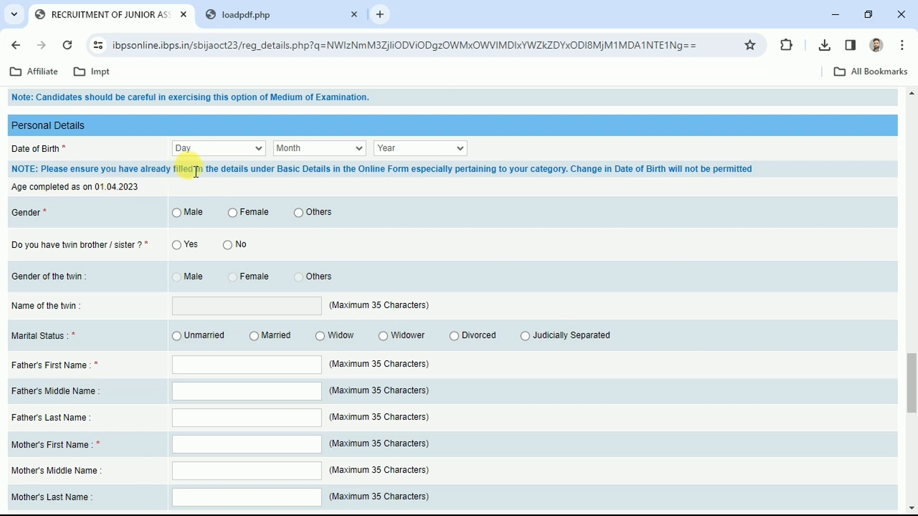
click(183, 155)
click(183, 155)
click(176, 214)
click(176, 336)
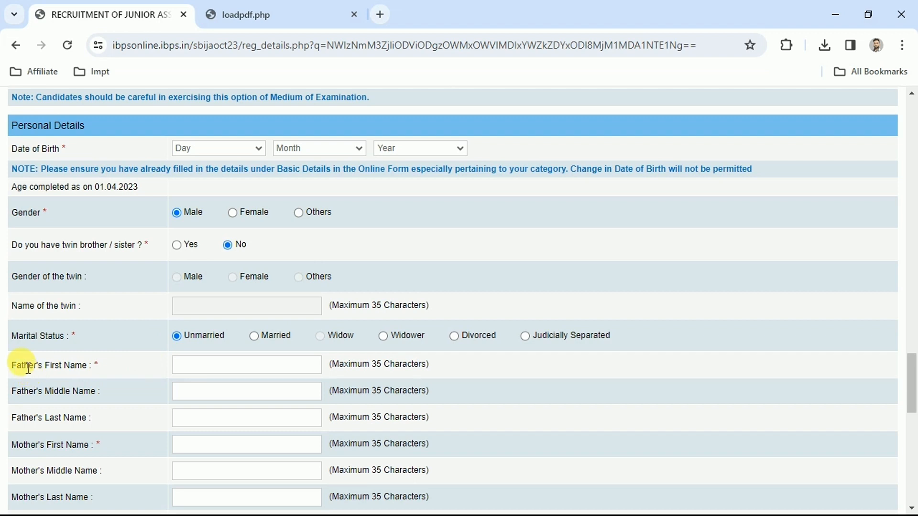
click(197, 390)
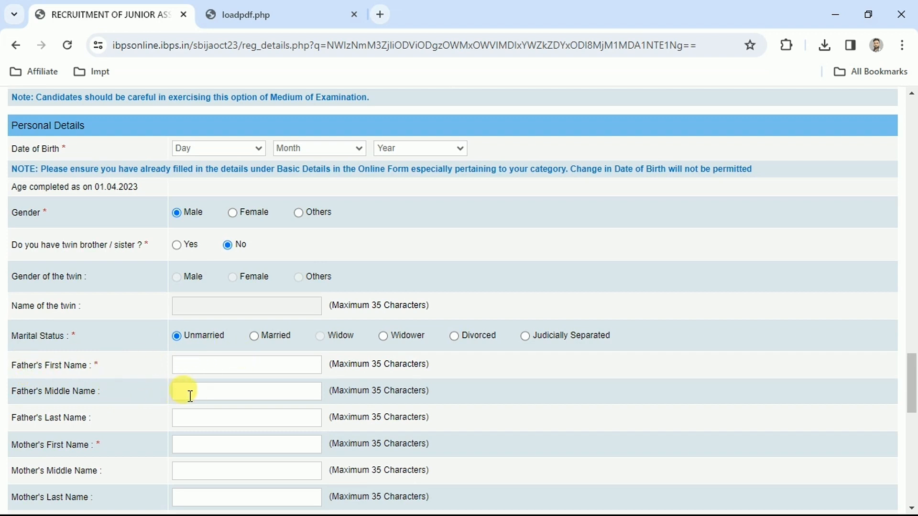
click(200, 413)
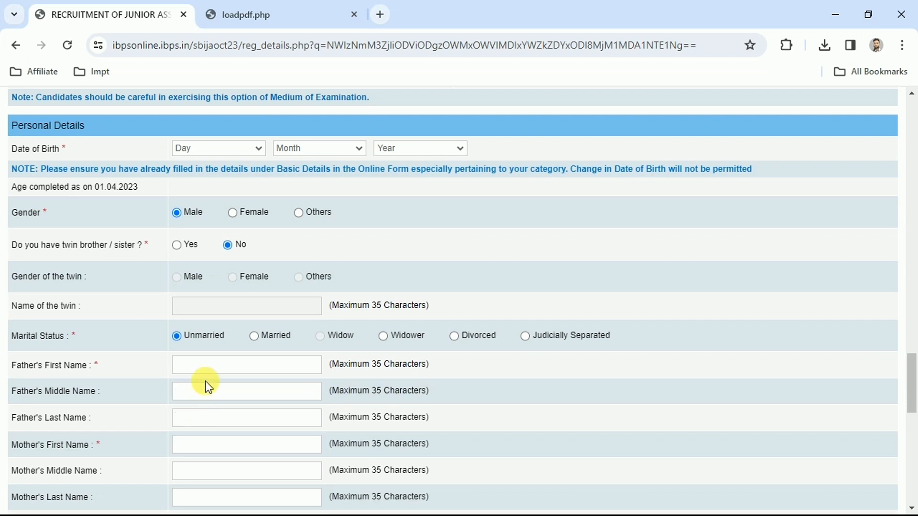
click(187, 360)
click(192, 444)
click(187, 469)
click(186, 470)
click(205, 496)
- Enter vill in Address 1 and POST in Address 2 of the correspondence address
drag(912, 384, 912, 437)
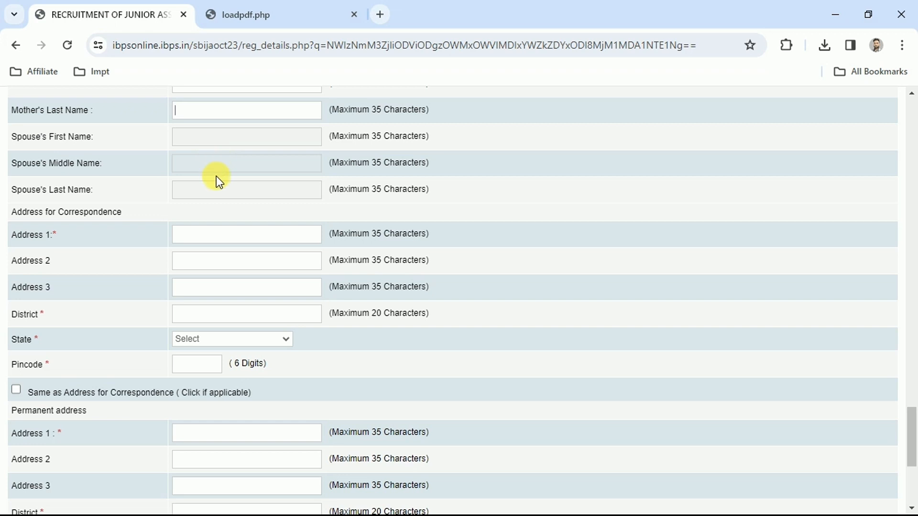
click(208, 227)
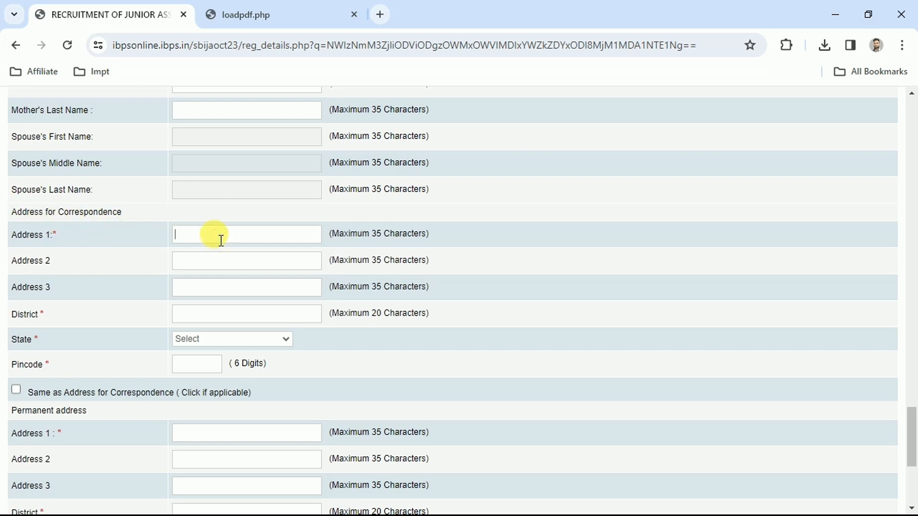
text(vill)
click(220, 261)
text(POST)
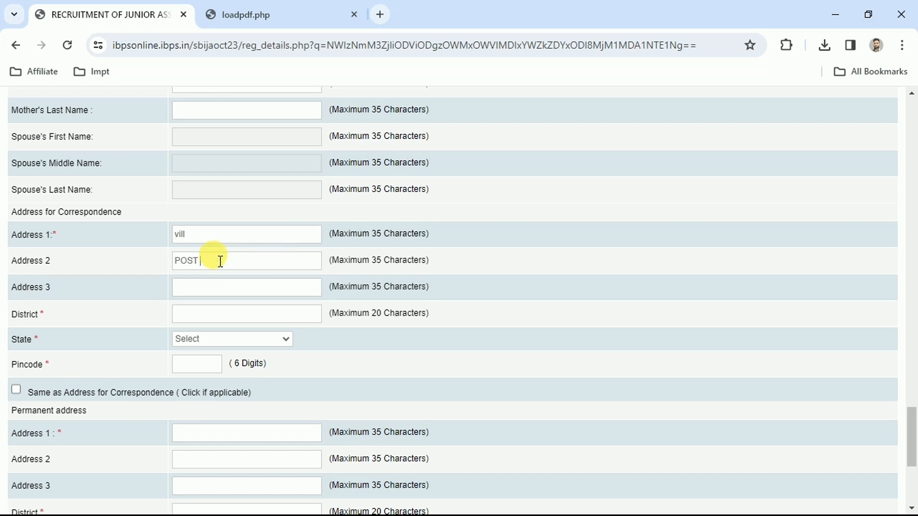
click(194, 285)
- Set the correspondence address state to Uttar Pradesh and mark the permanent address as the same
click(232, 341)
key(u)
key(Return)
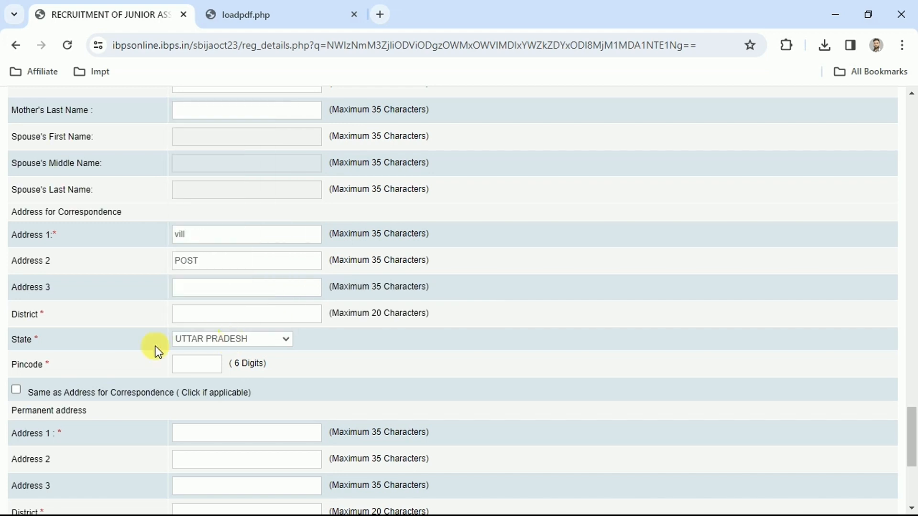
click(177, 362)
click(18, 390)
- Validate the basic and personal details and save them to proceed to the educational qualification section
scroll(20, 391, down, 5)
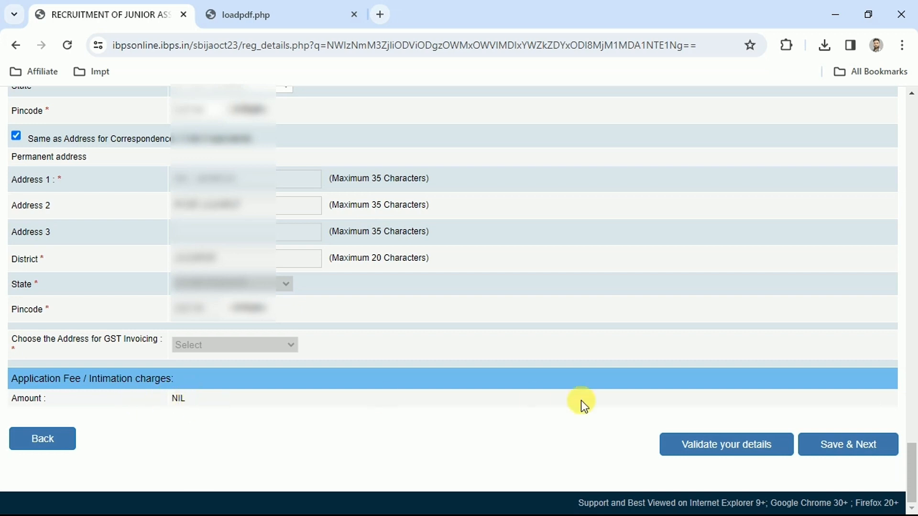
click(714, 453)
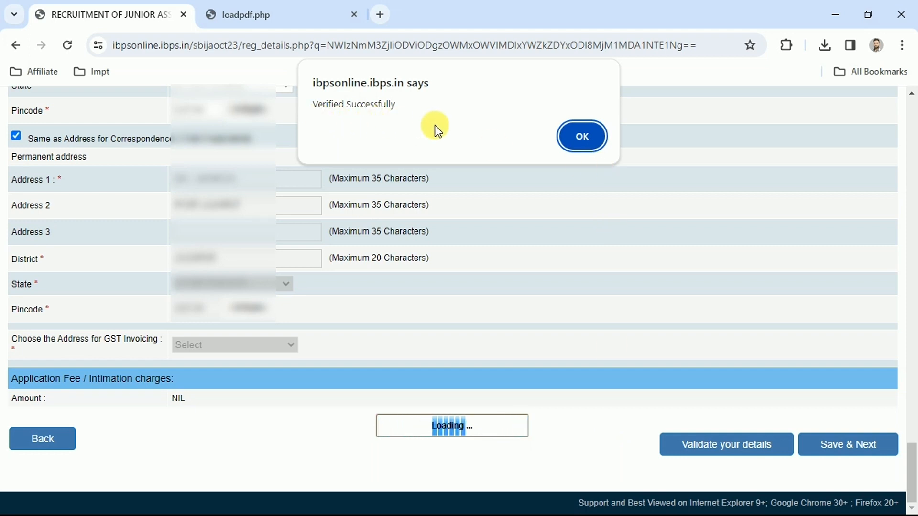
click(583, 139)
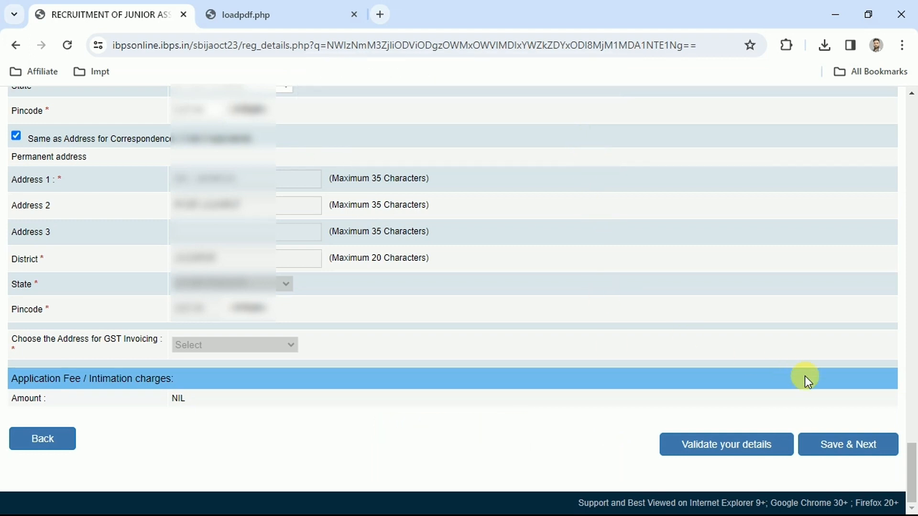
click(858, 450)
- Set the graduation status to Passed and its degree stream to Science
drag(915, 210, 915, 246)
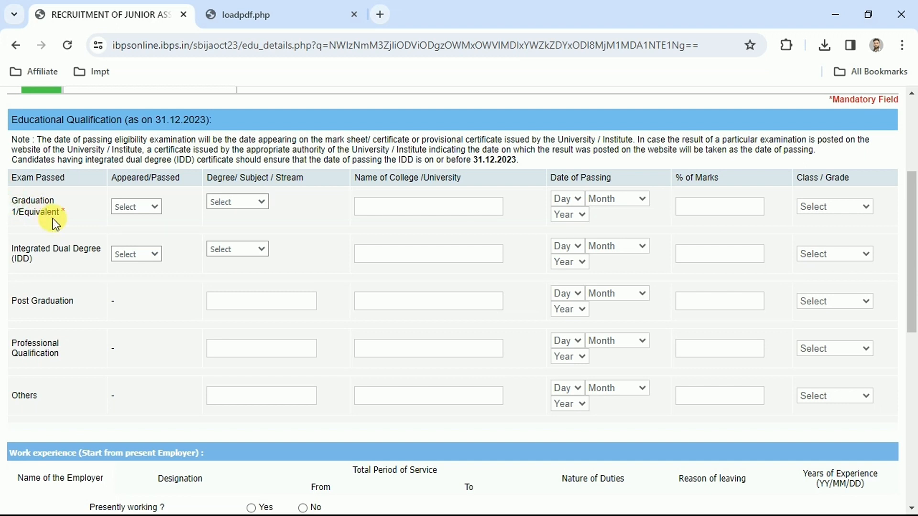
click(137, 206)
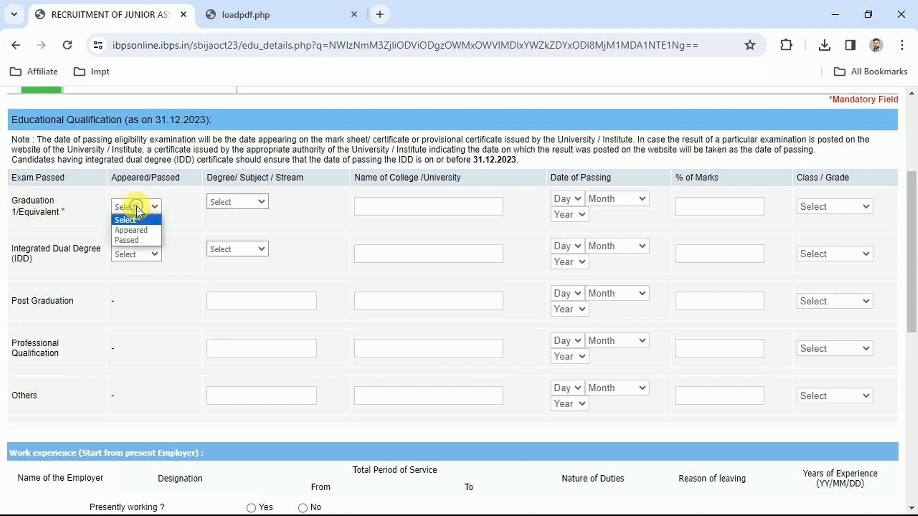
click(130, 239)
click(239, 205)
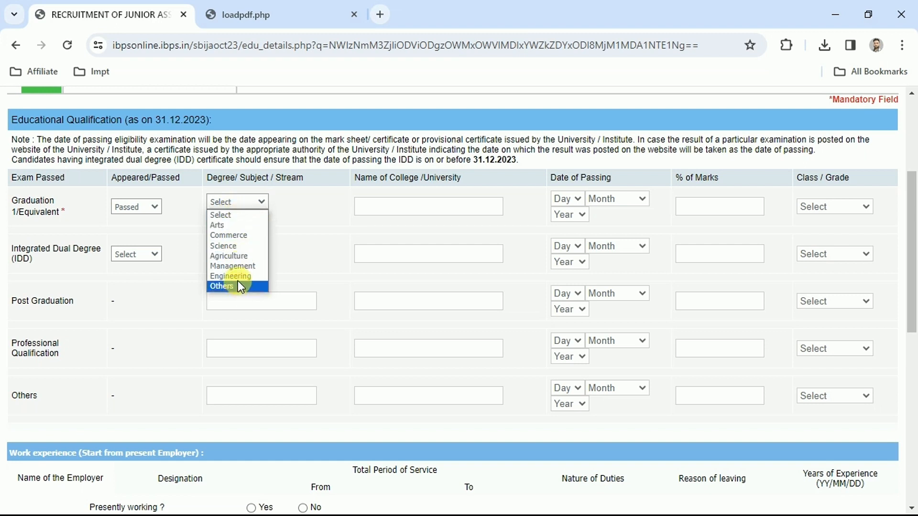
click(229, 247)
- Complete the graduation entry with Banaras Hindu University Varanasi, passing date 02 November 2016, 80.00 percent marks and First Class
click(423, 206)
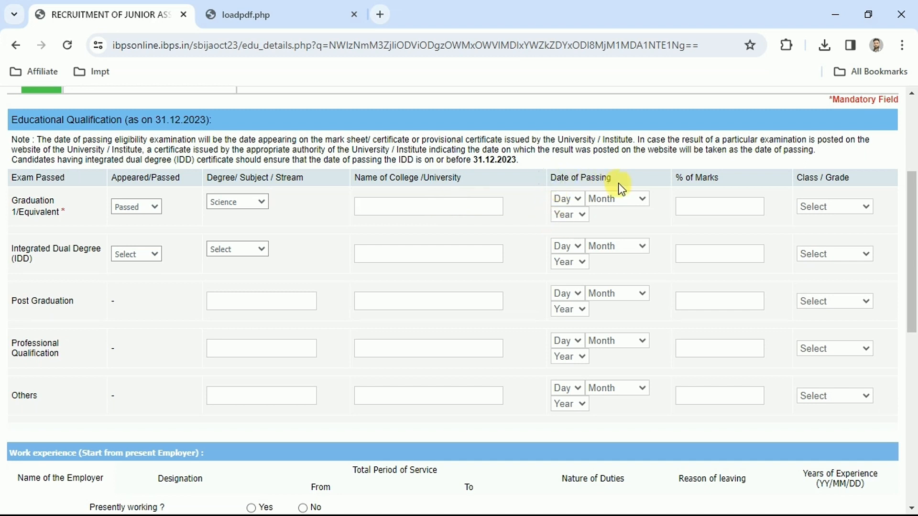
click(576, 209)
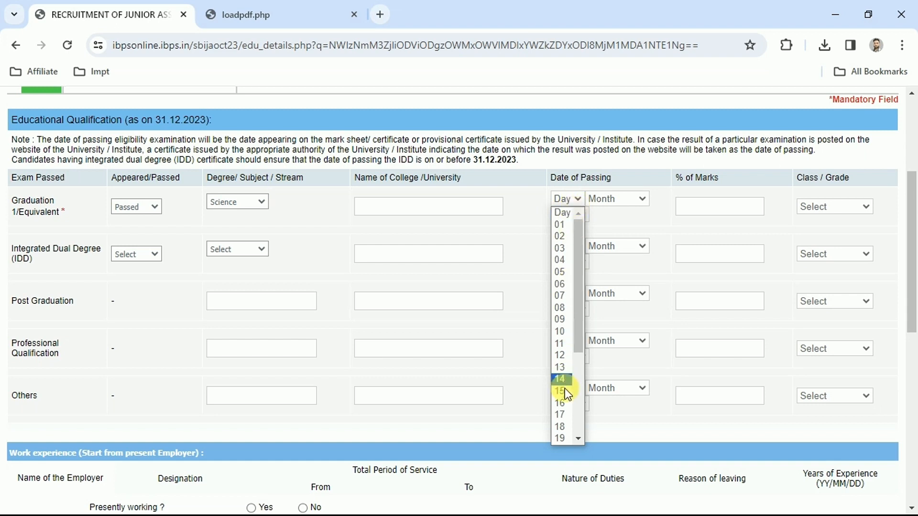
click(535, 318)
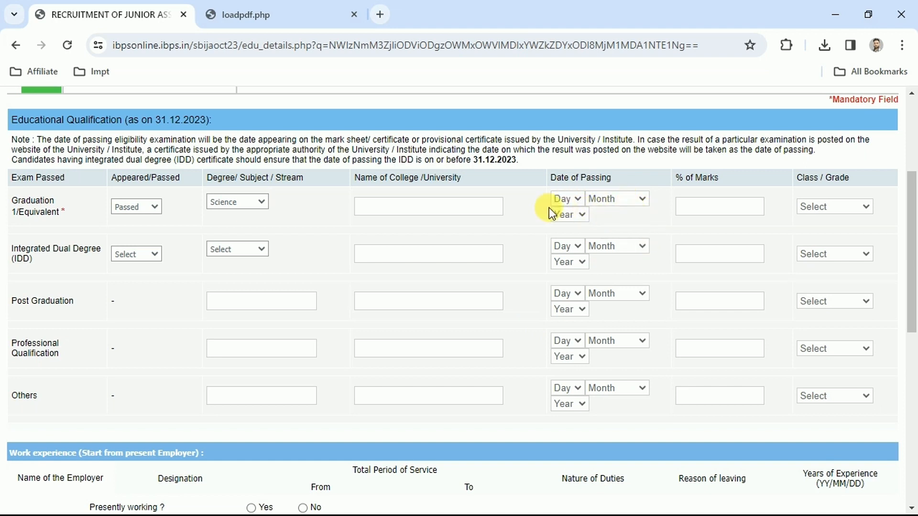
click(730, 208)
click(829, 215)
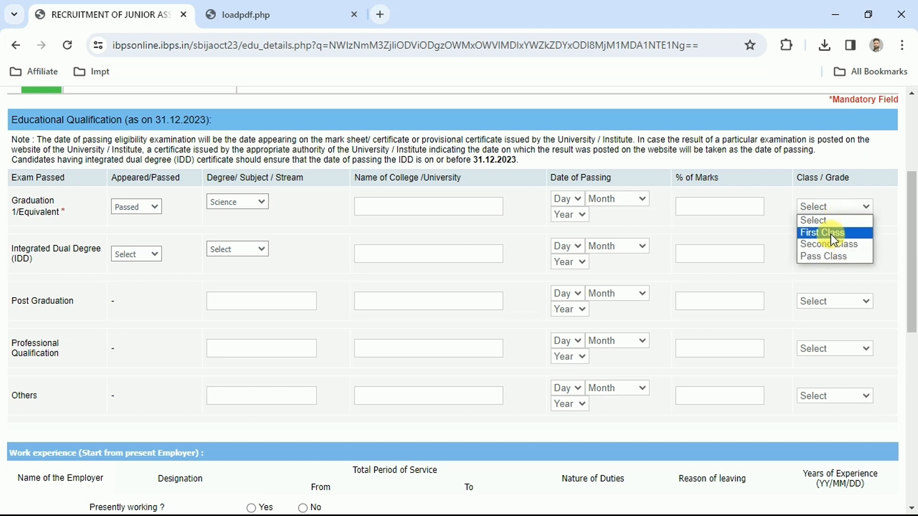
click(830, 234)
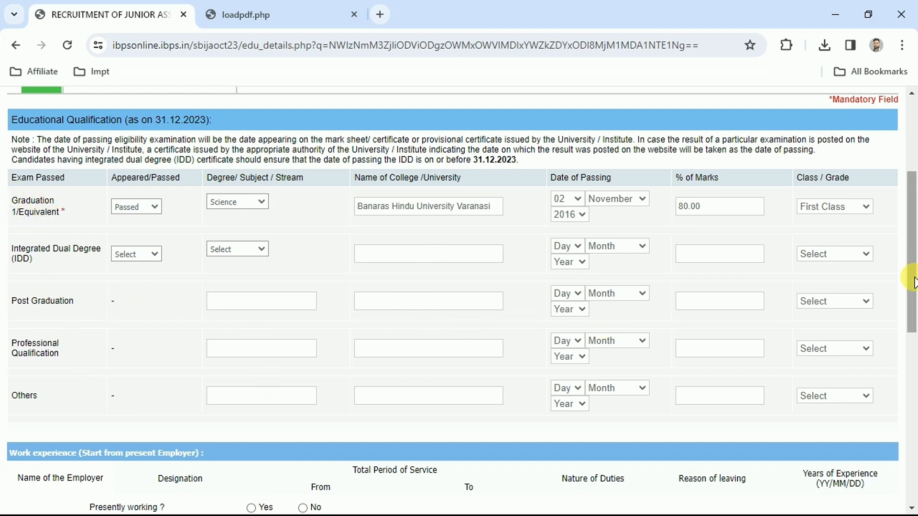
drag(910, 265, 914, 404)
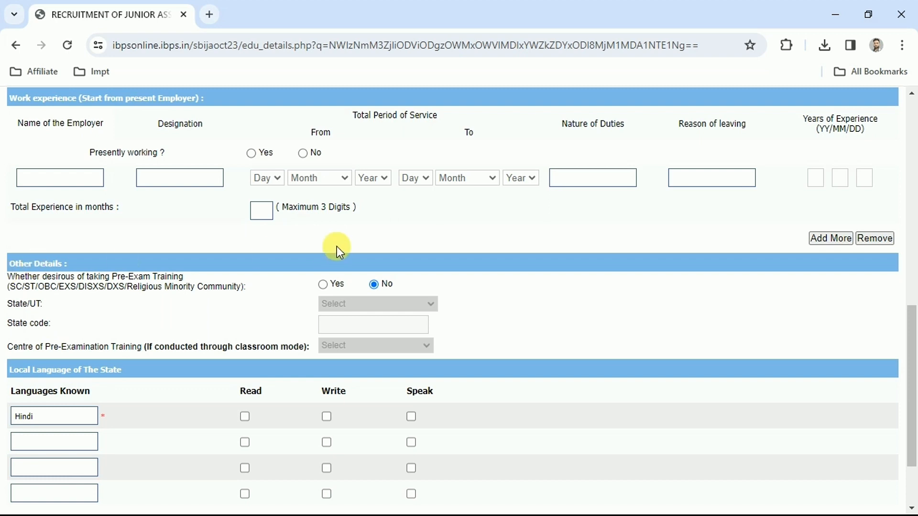
click(324, 285)
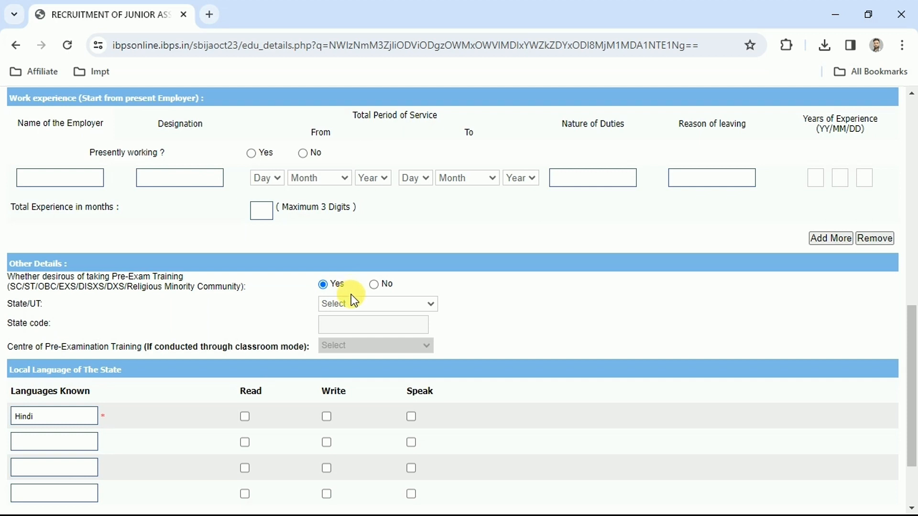
click(340, 304)
click(254, 312)
click(375, 285)
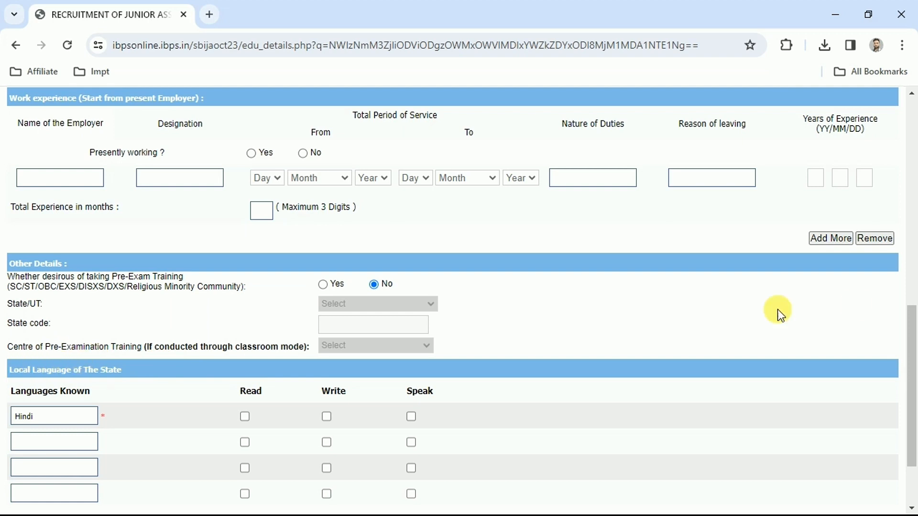
- Mark Hindi as a language the candidate can read, write and speak
scroll(777, 310, down, 2)
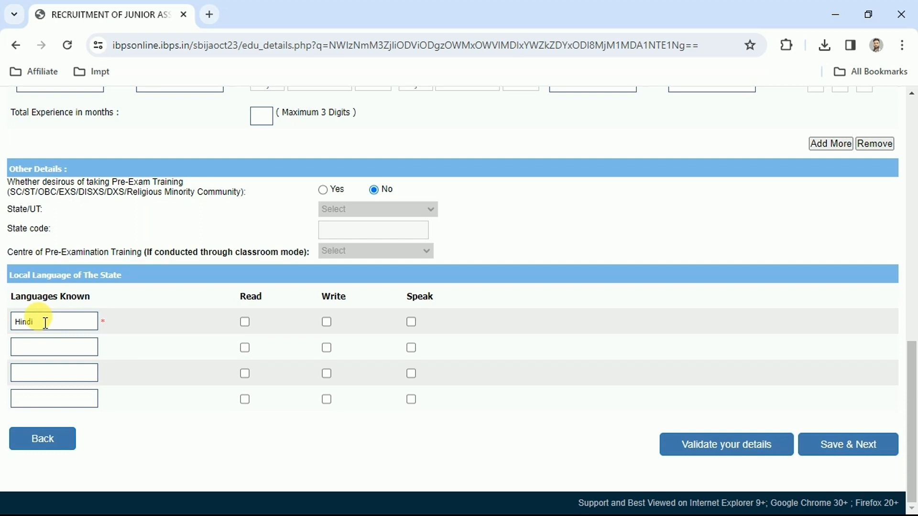
click(246, 323)
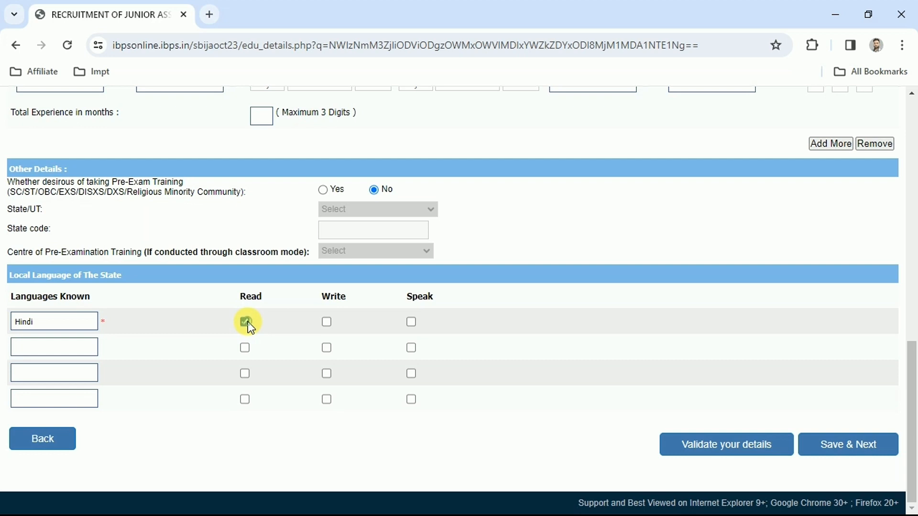
click(412, 322)
- Add ENGLISH as the second known language and mark it as read, written and spoken
click(47, 347)
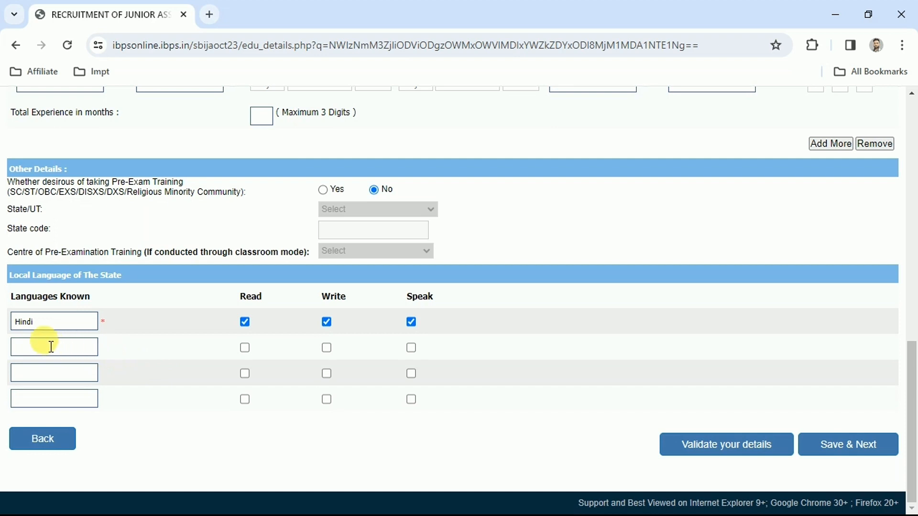
text(ENGLISH)
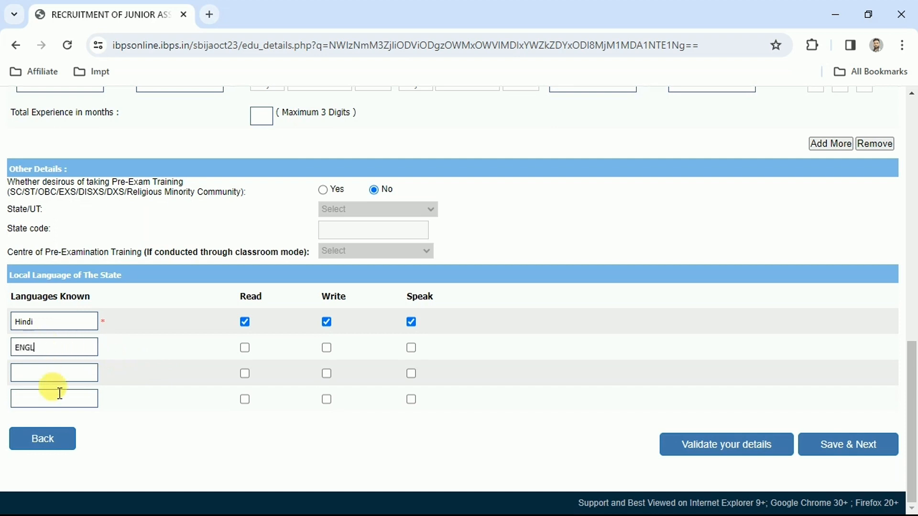
click(144, 375)
click(245, 348)
click(326, 347)
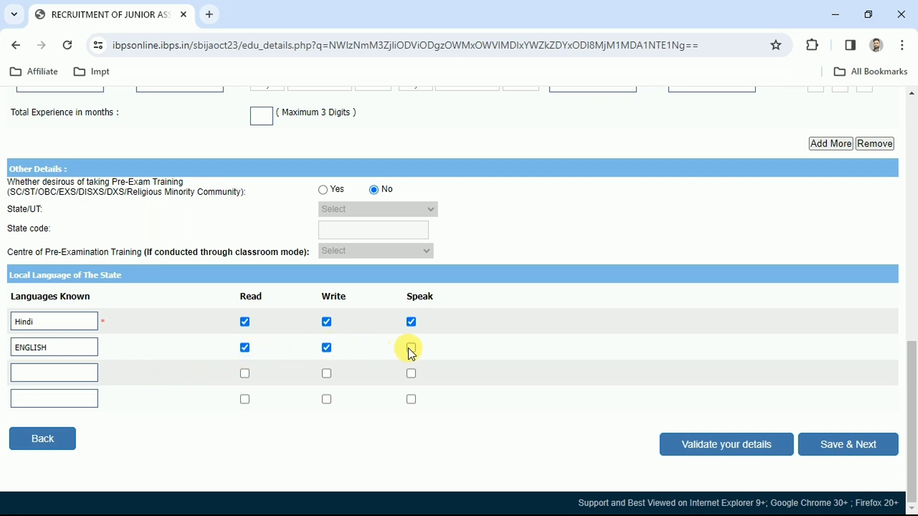
click(407, 349)
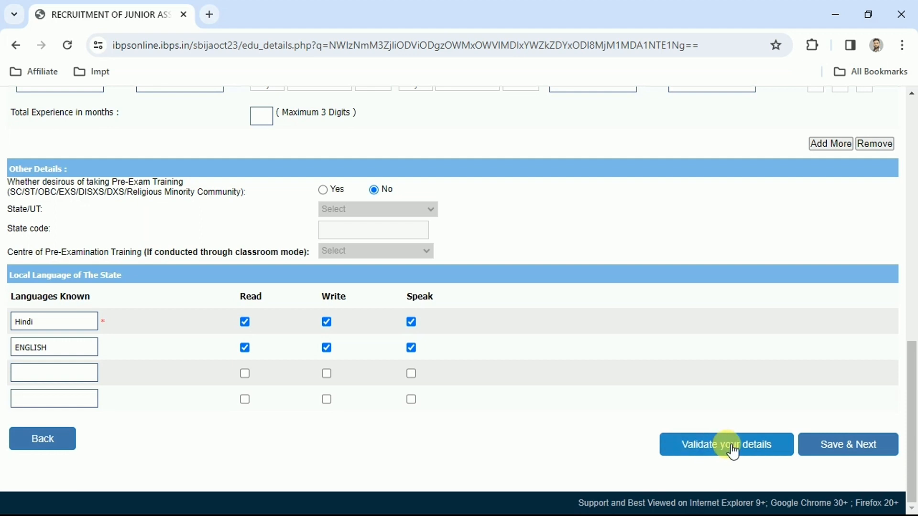
- Validate the education and language details and save them to proceed to the application preview
click(731, 449)
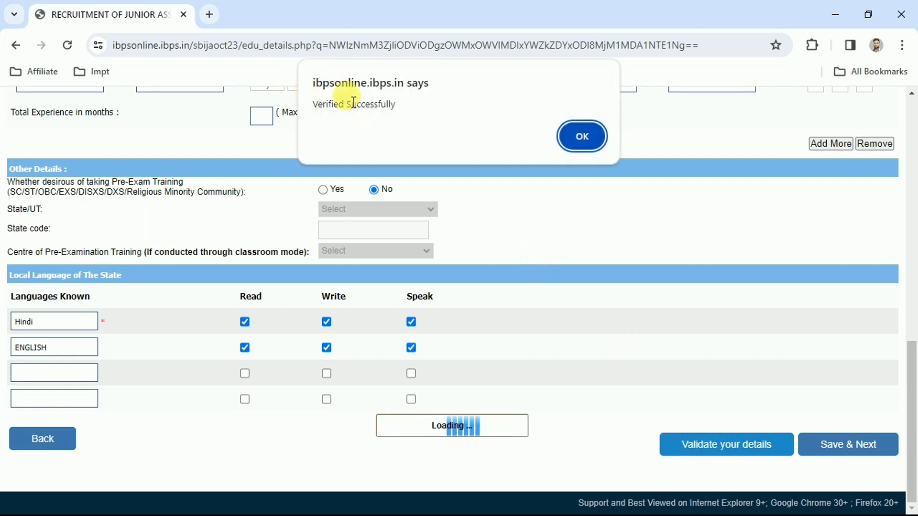
click(581, 135)
click(837, 445)
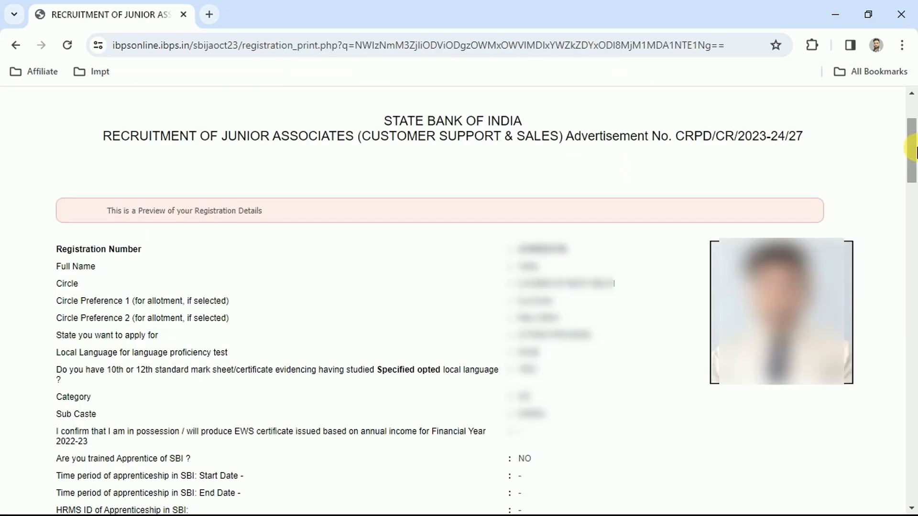
- Agree to the declaration with the confirmation that the name matches the ID proof, and complete the registration
drag(913, 152, 912, 478)
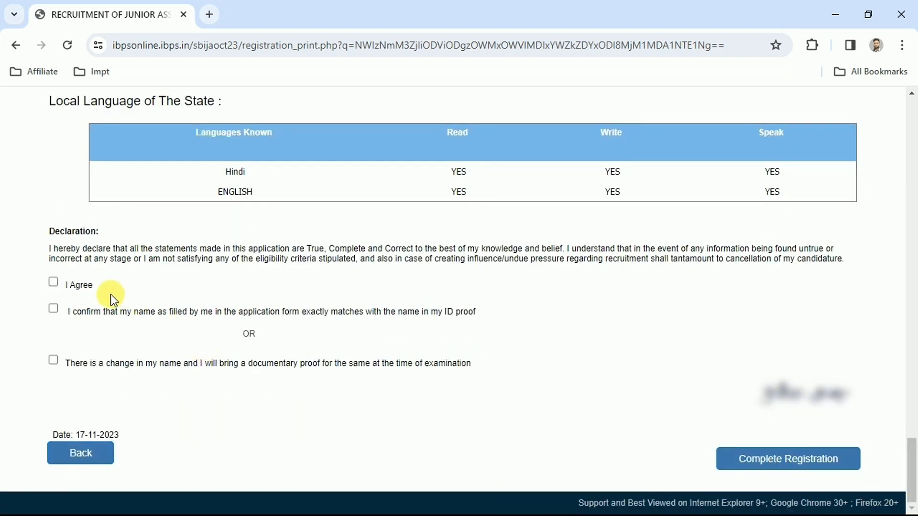
click(53, 309)
click(52, 361)
click(53, 310)
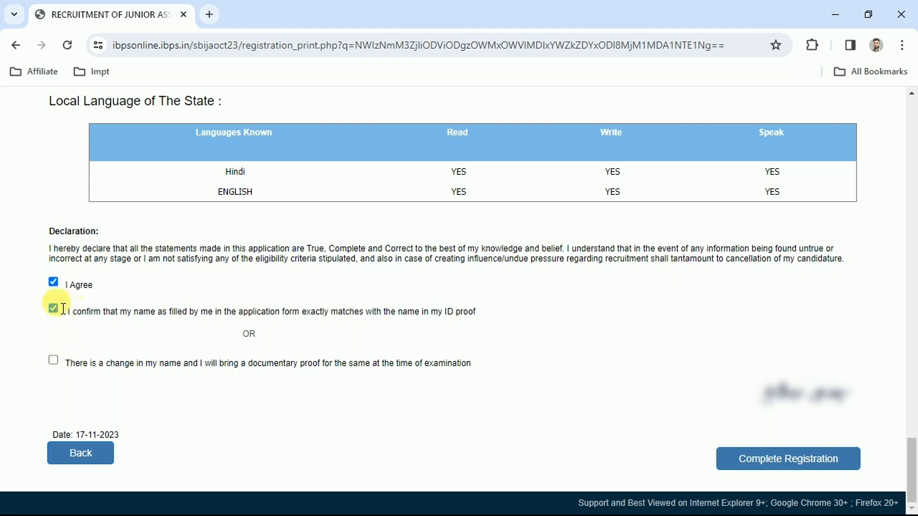
click(782, 464)
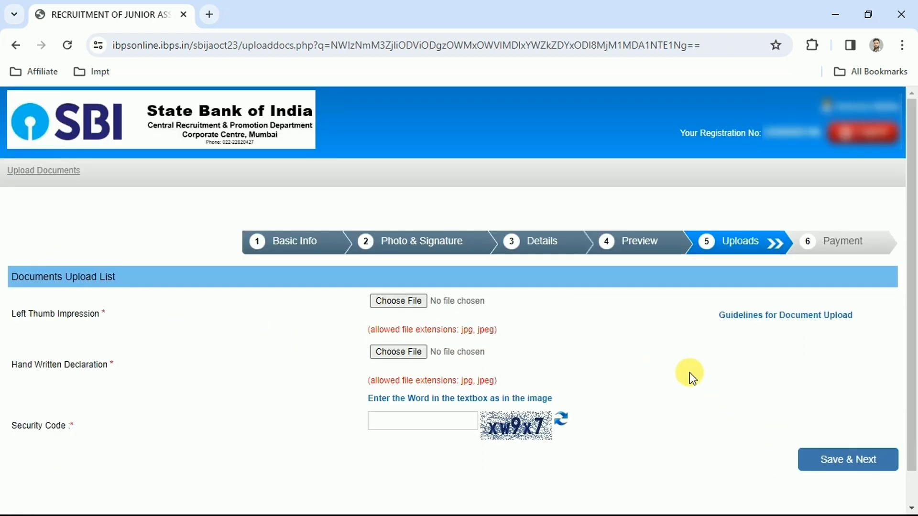
drag(21, 314, 88, 314)
click(201, 328)
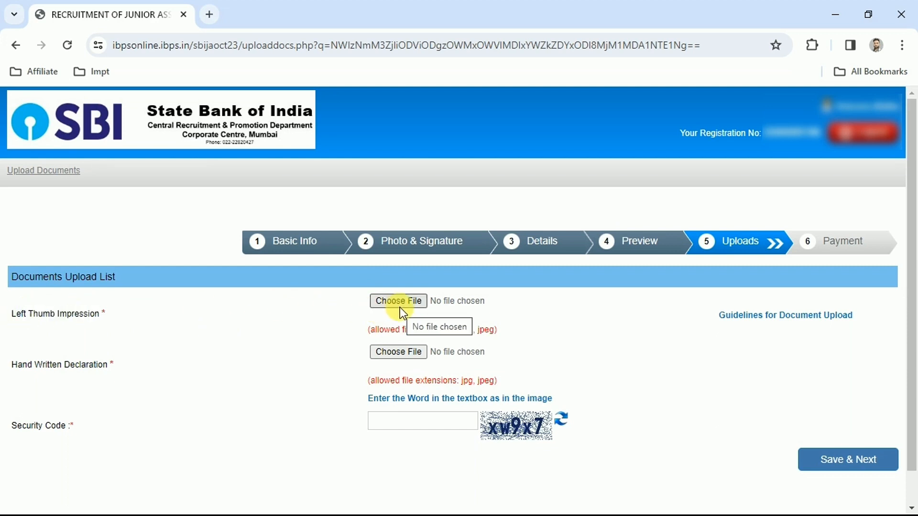
drag(13, 368, 109, 373)
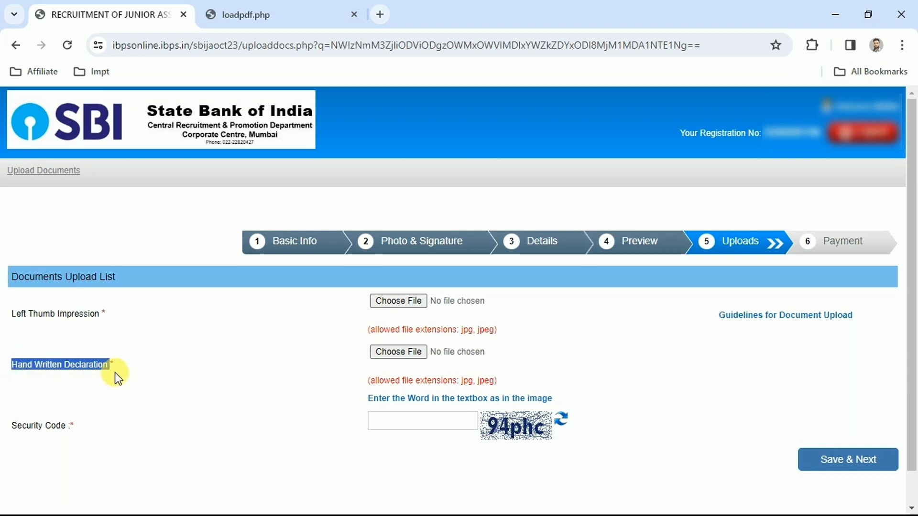
click(109, 366)
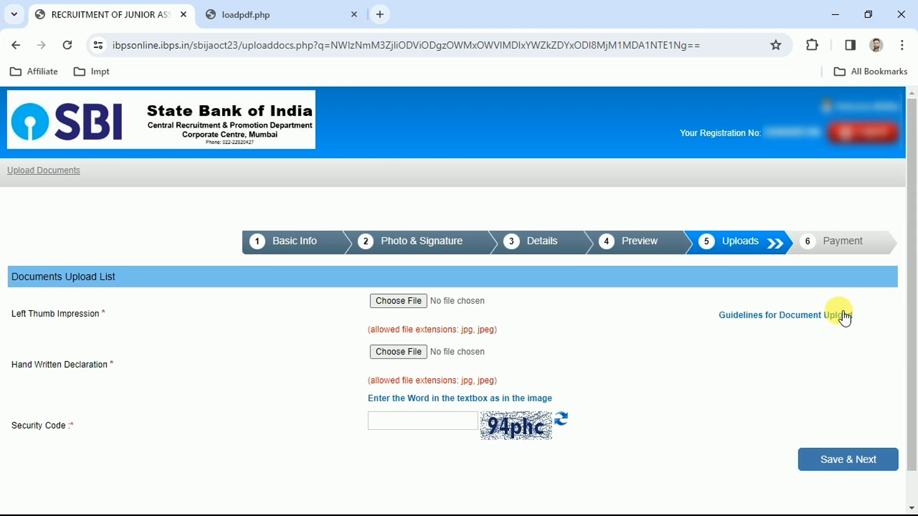
- Open the document upload guidelines and examine the required wording of the hand-written declaration, including its name and date of birth blanks
click(794, 323)
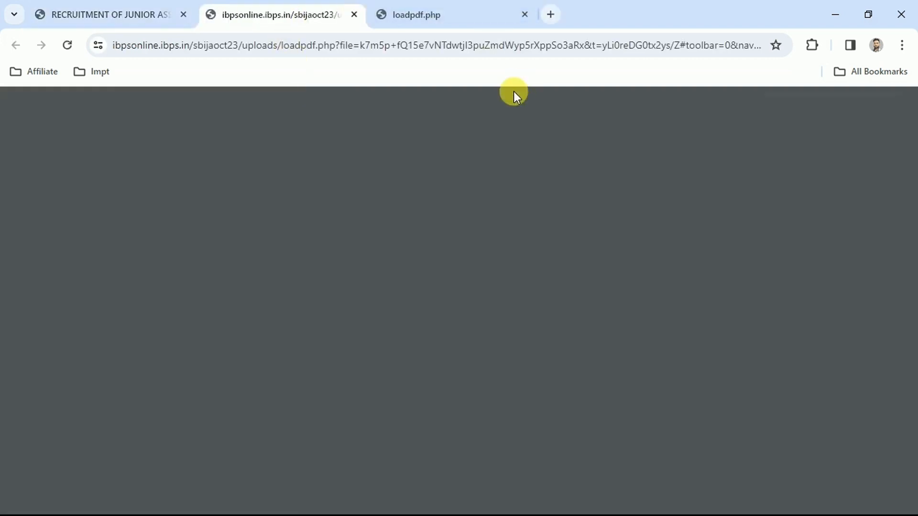
click(354, 15)
click(289, 7)
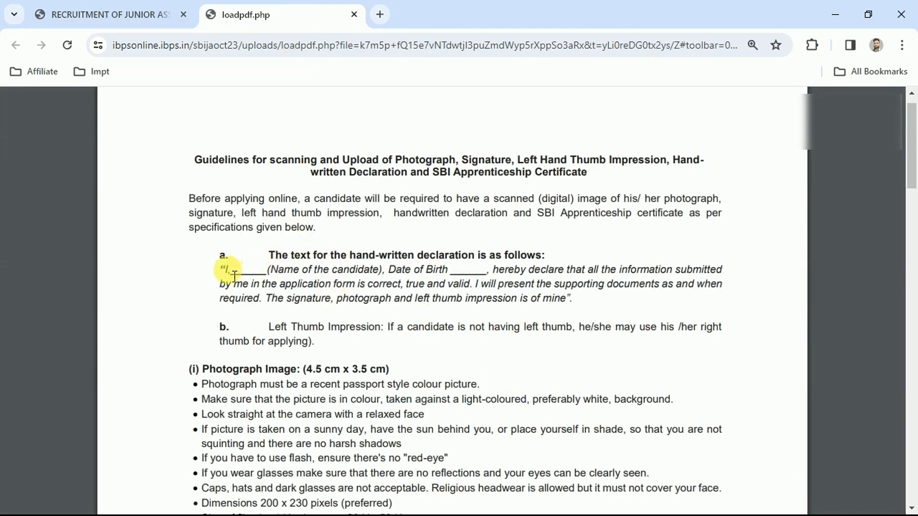
drag(221, 263, 571, 300)
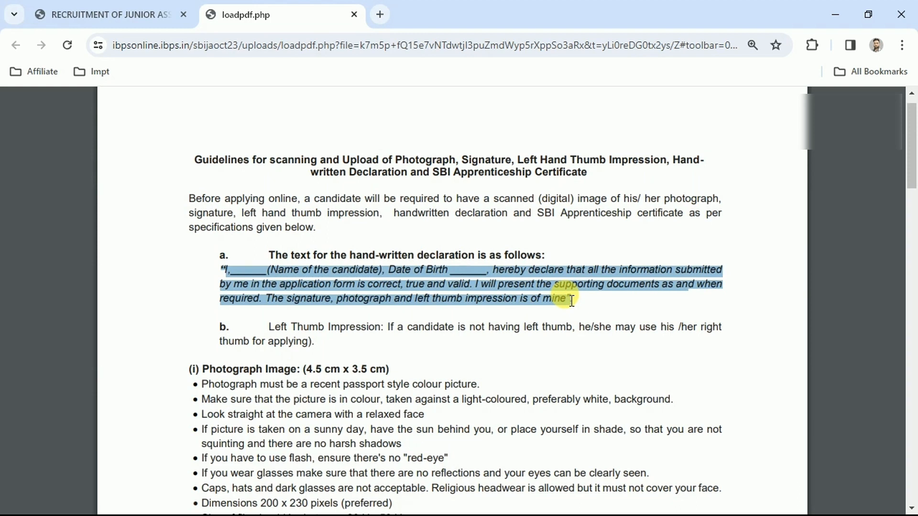
click(221, 268)
drag(231, 270, 396, 266)
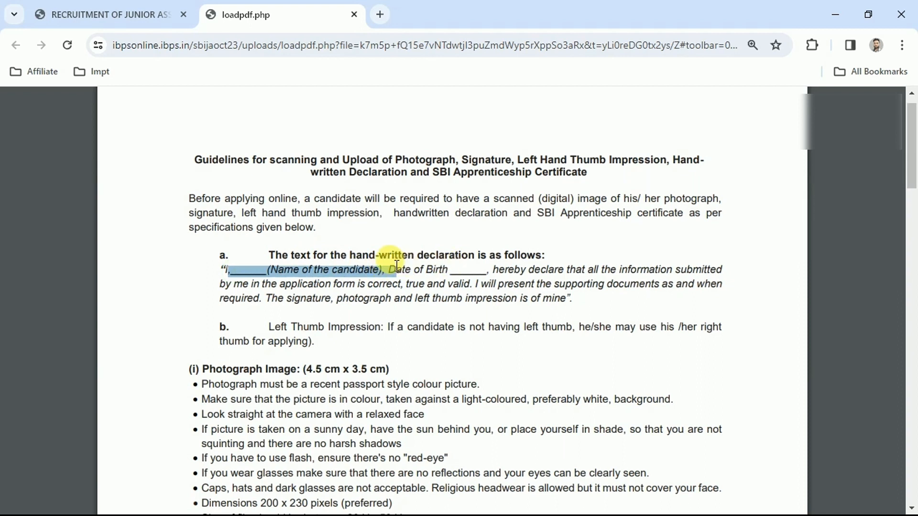
click(466, 268)
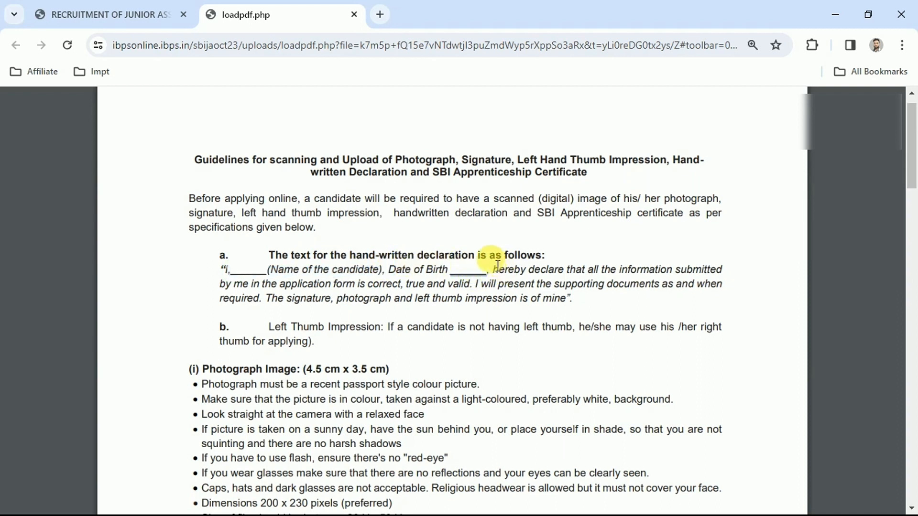
drag(493, 269, 574, 299)
click(574, 300)
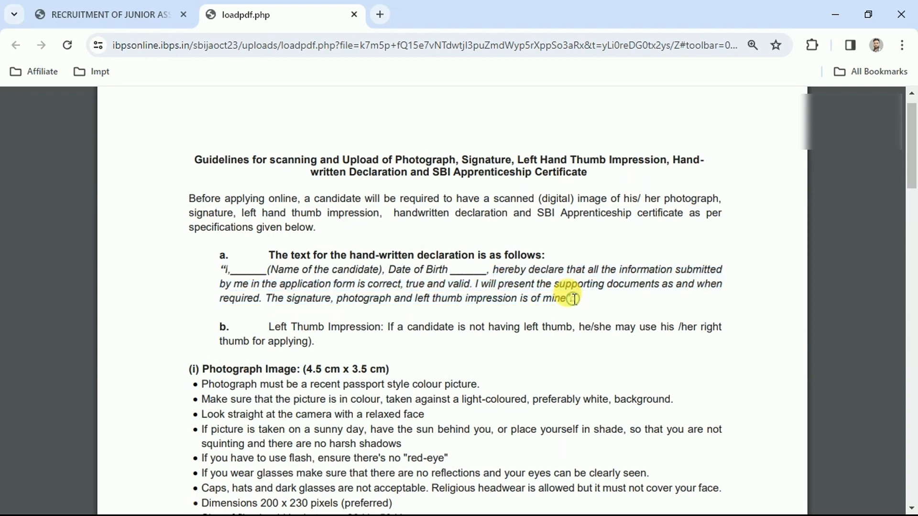
- Return to the document upload form and save it to proceed to the payment stage
click(131, 7)
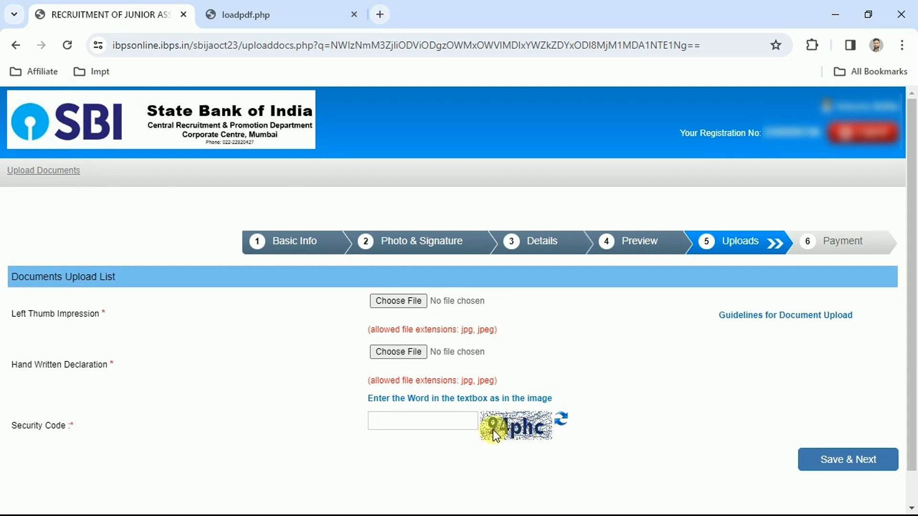
click(837, 462)
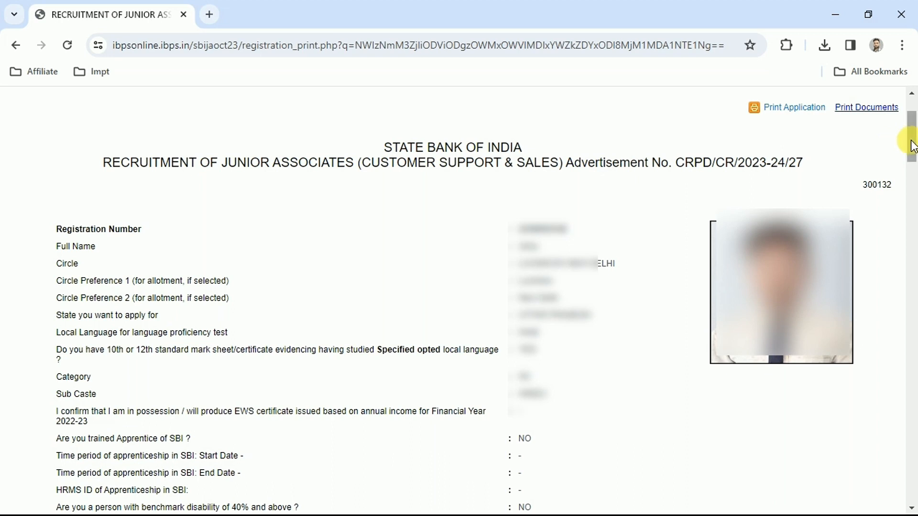
- Print the submitted application with Save as PDF as the destination and save it
mouse_move(912, 131)
mouse_down()
mouse_move(913, 233)
mouse_move(913, 124)
mouse_up()
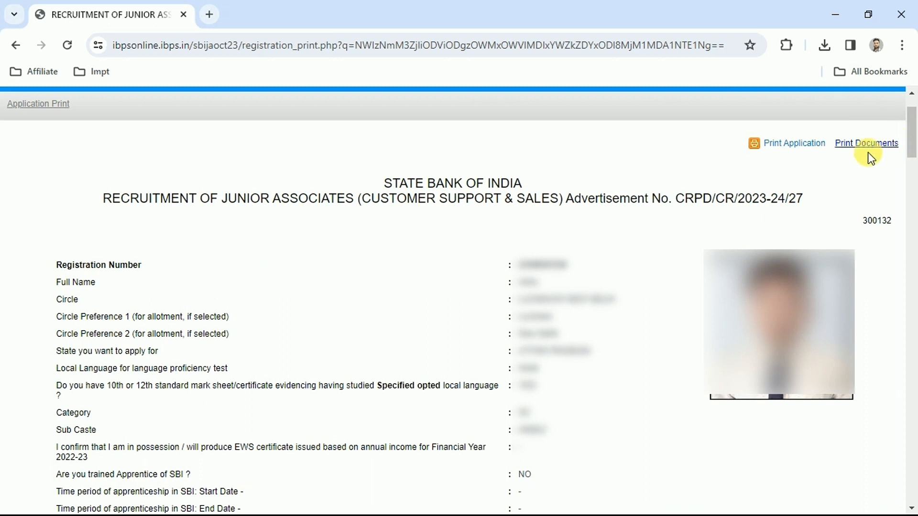
click(778, 147)
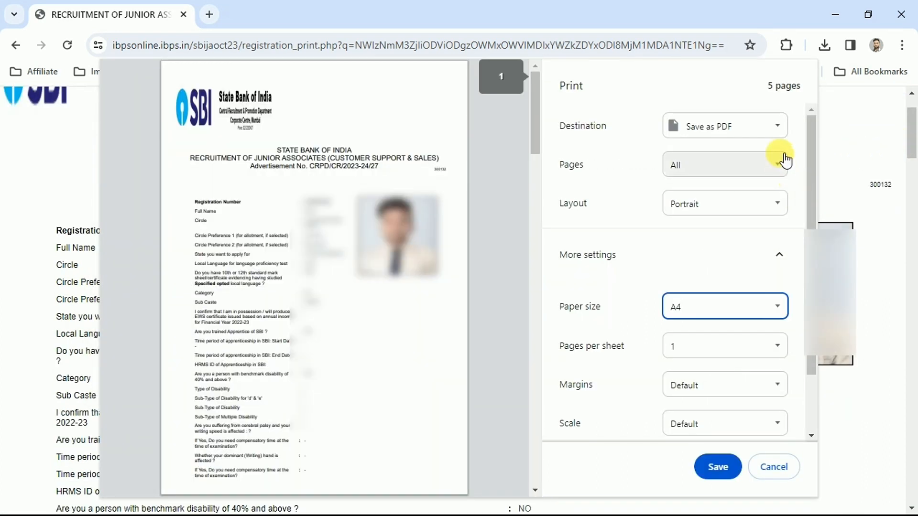
click(773, 128)
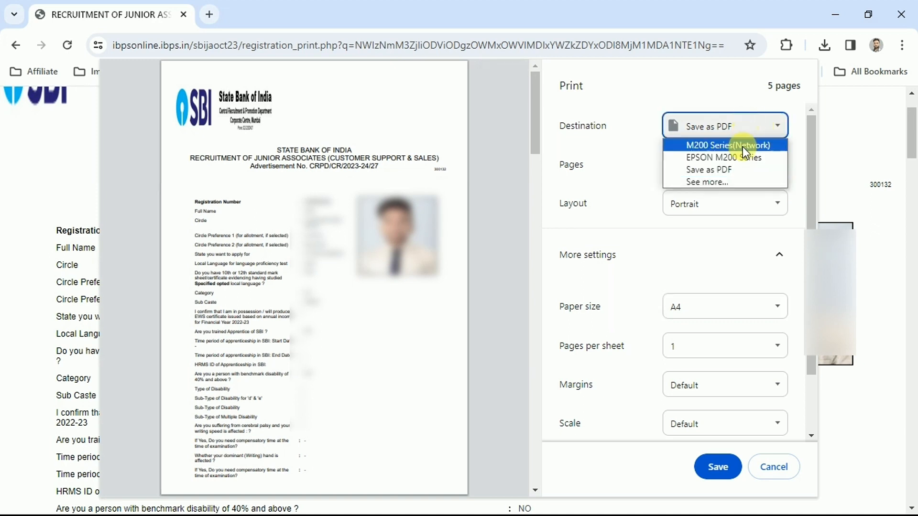
click(727, 171)
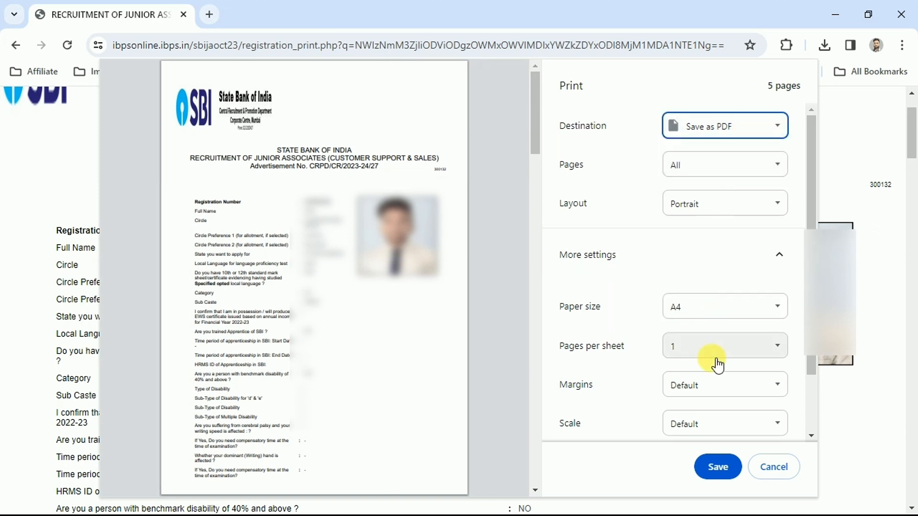
click(716, 466)
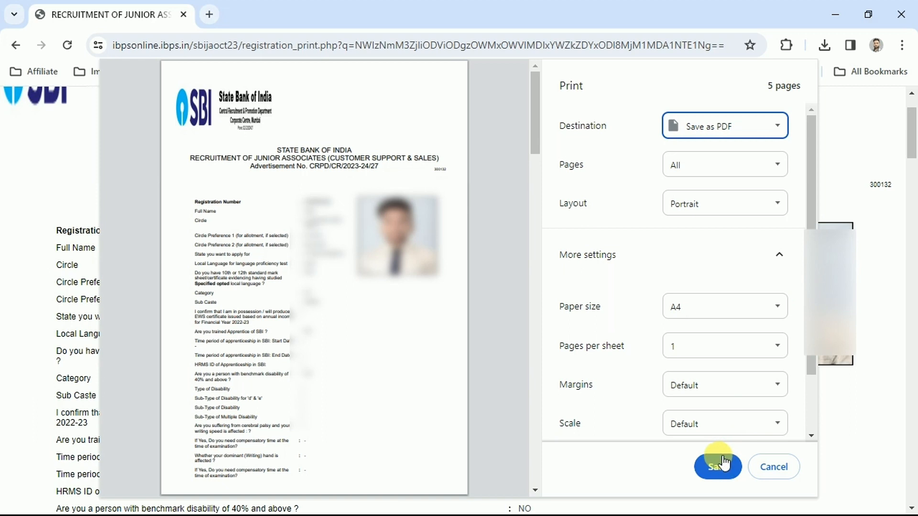